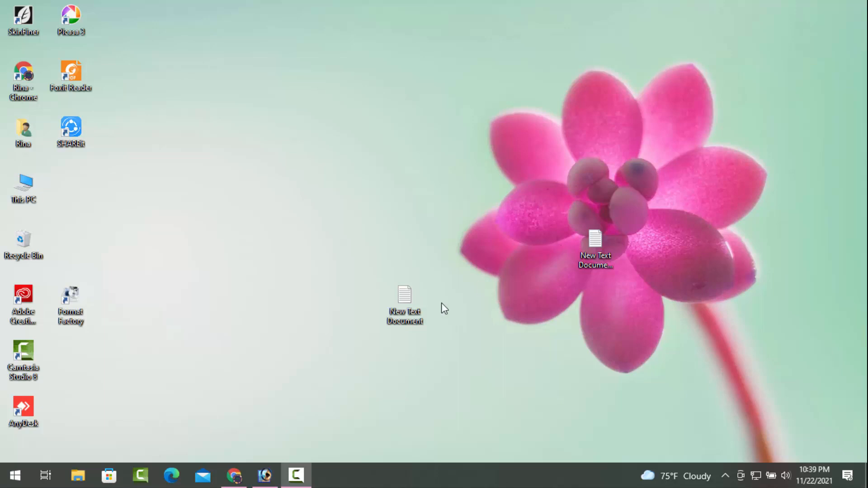
Step: Open the Downloads folder in File Explorer
{"action": "left_click", "coordinate": [264, 475]}
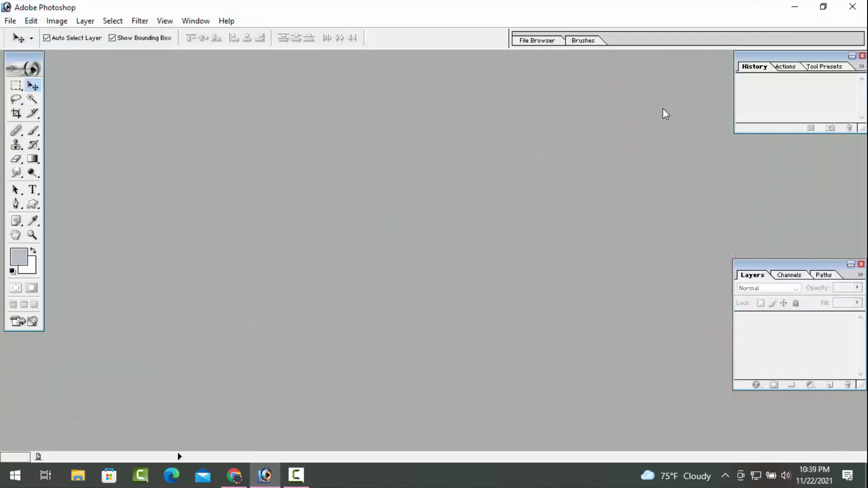
{"action": "left_click", "coordinate": [795, 8]}
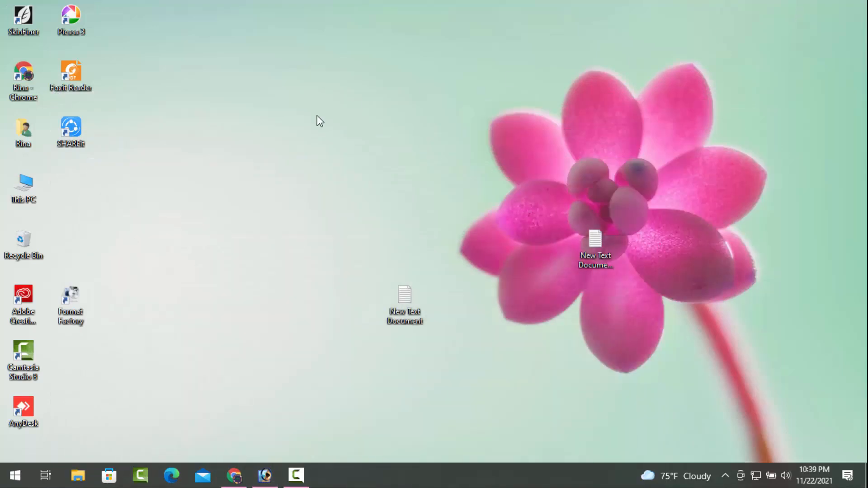
{"action": "left_click", "coordinate": [27, 187]}
{"action": "left_click", "coordinate": [201, 161]}
{"action": "double_click", "coordinate": [39, 190]}
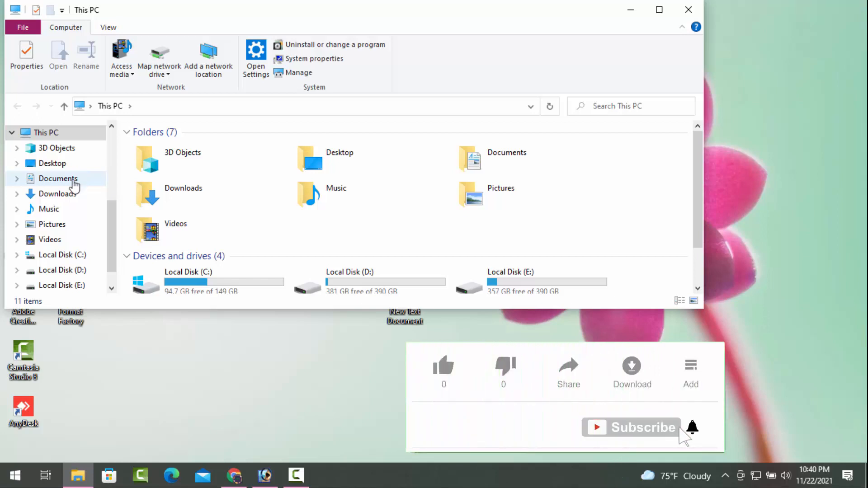
{"action": "left_click", "coordinate": [71, 195]}
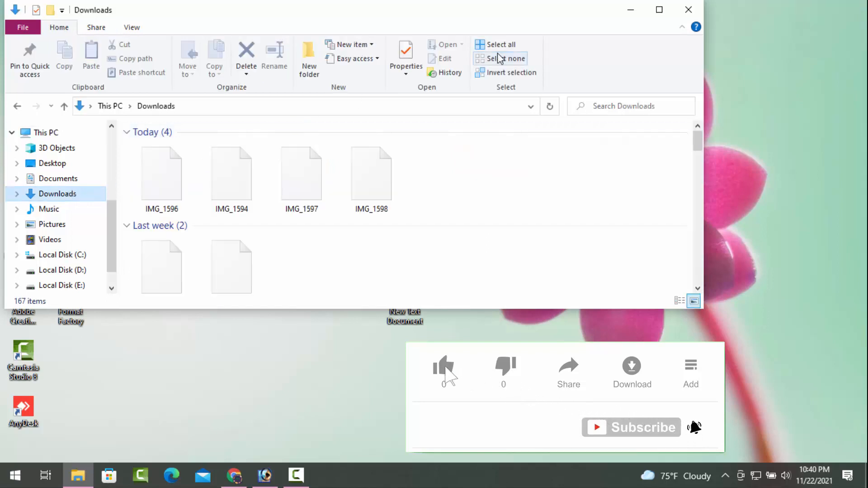
Step: Open the photos IMG_1594 and IMG_1596 from Downloads in Photoshop and arrange their windows side by side
{"action": "left_click", "coordinate": [229, 177]}
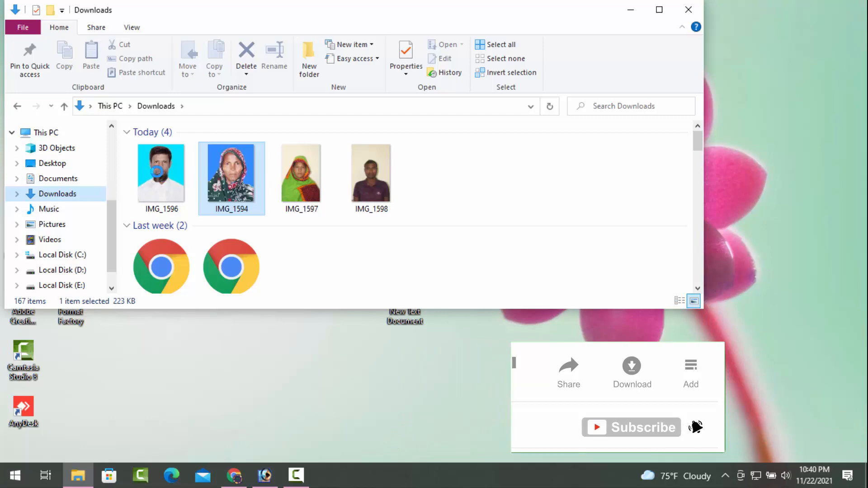
{"action": "left_click", "coordinate": [158, 177], "text": "ctrl"}
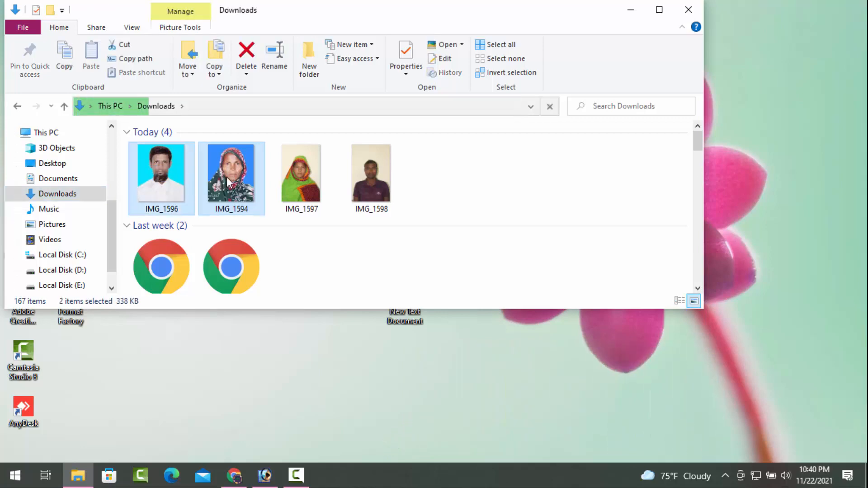
{"action": "left_click_drag", "start_coordinate": [229, 183], "coordinate": [283, 297]}
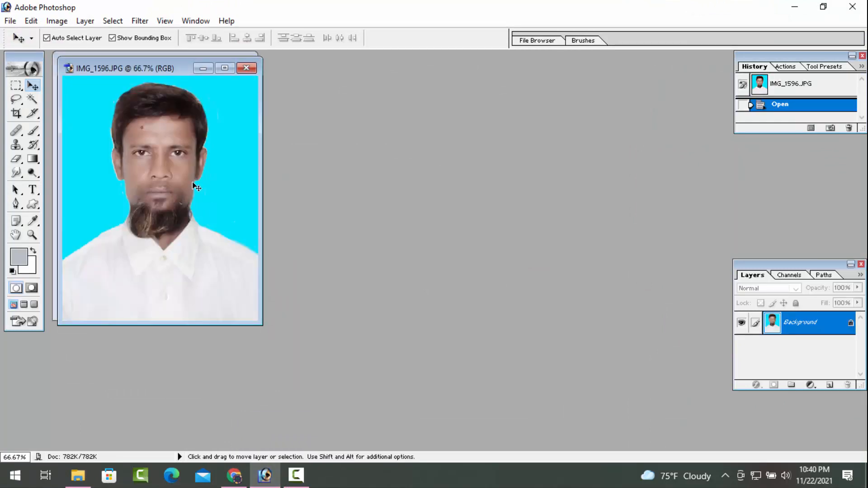
{"action": "left_click_drag", "start_coordinate": [136, 74], "coordinate": [423, 80]}
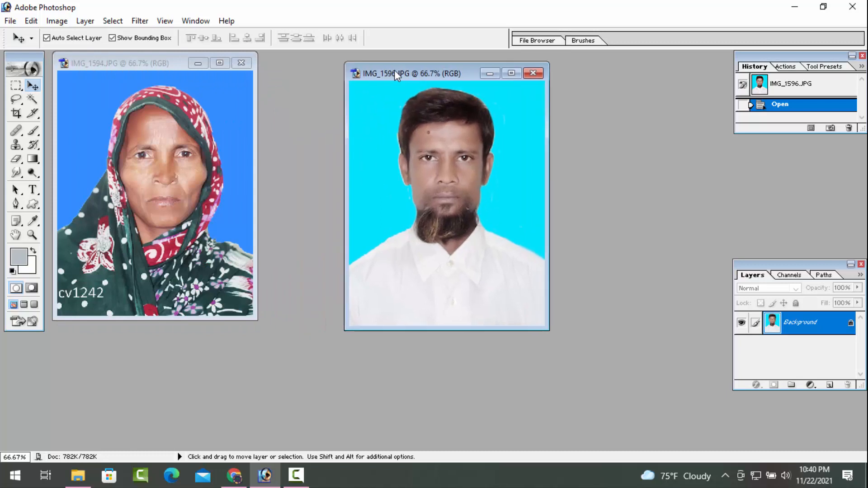
Step: Crop the full IMG_1594 photo to 1.5 in wide by 1.9 in high at 300 pixels/inch
{"action": "left_click", "coordinate": [219, 63]}
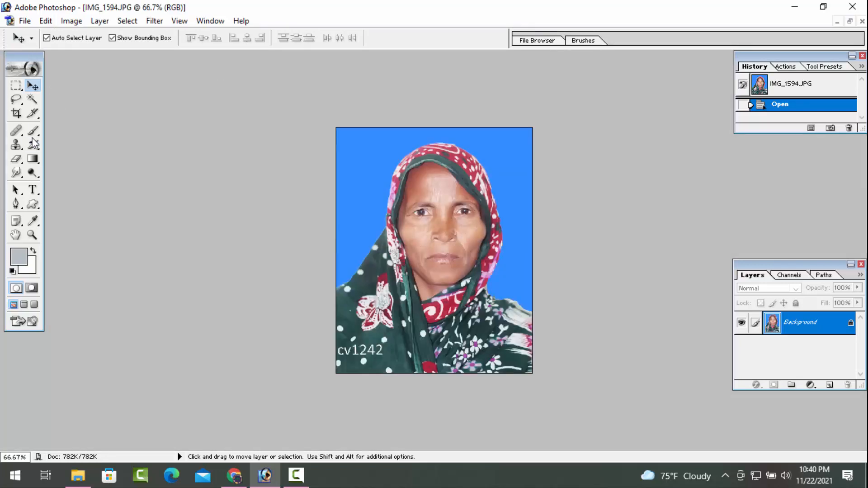
{"action": "left_click", "coordinate": [16, 113]}
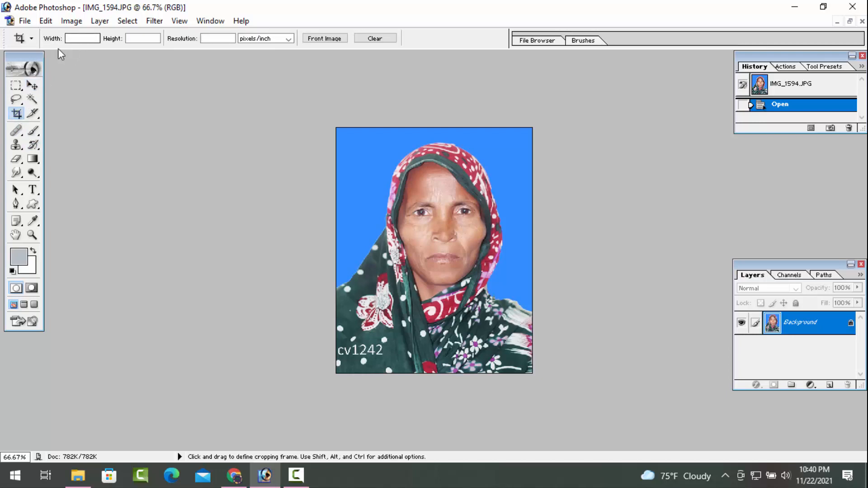
{"action": "left_click", "coordinate": [31, 39]}
{"action": "left_click", "coordinate": [77, 40]}
{"action": "left_click", "coordinate": [78, 38]}
{"action": "type", "text": "1.5"}
{"action": "left_click", "coordinate": [129, 38]}
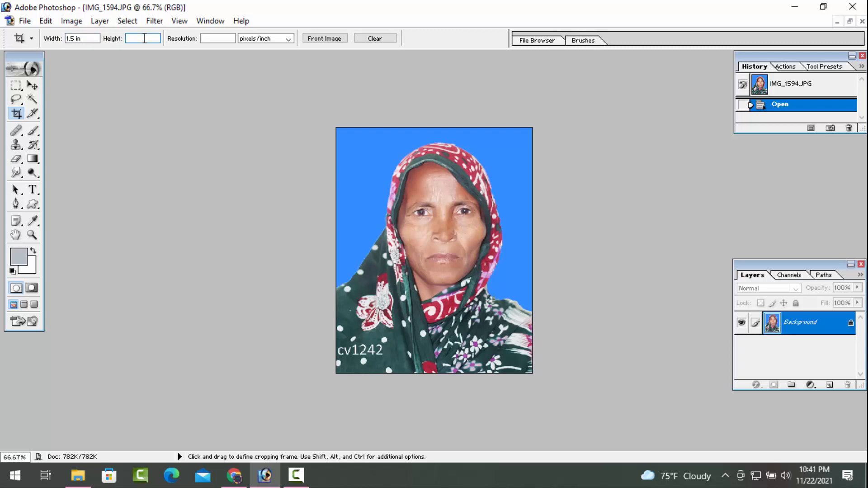
{"action": "type", "text": "1.9"}
{"action": "left_click", "coordinate": [204, 39]}
{"action": "type", "text": "300"}
{"action": "left_click_drag", "start_coordinate": [326, 123], "coordinate": [626, 406]}
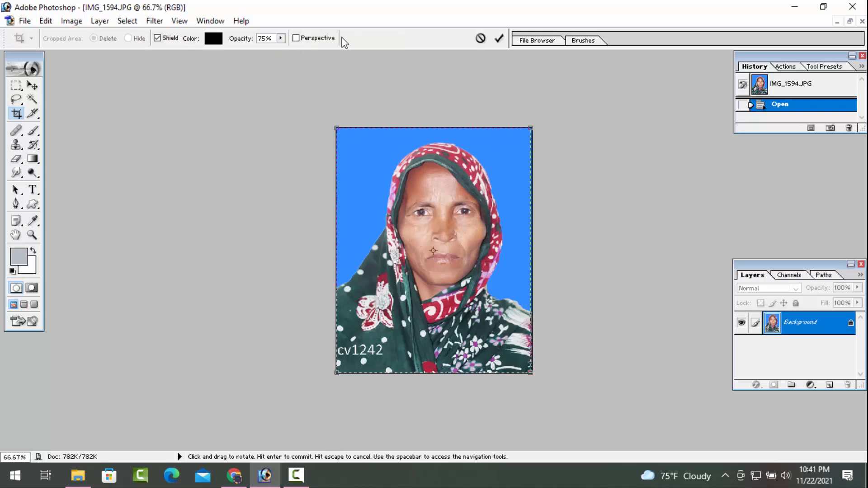
{"action": "left_click", "coordinate": [499, 39]}
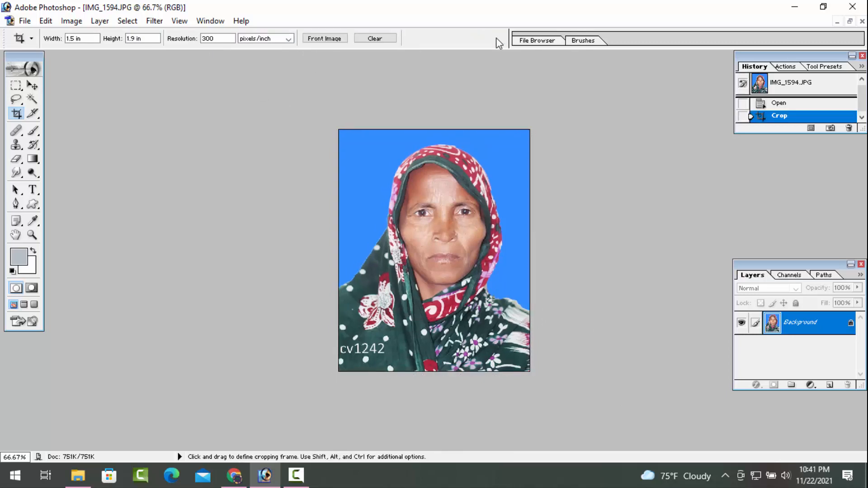
{"action": "left_click", "coordinate": [34, 88]}
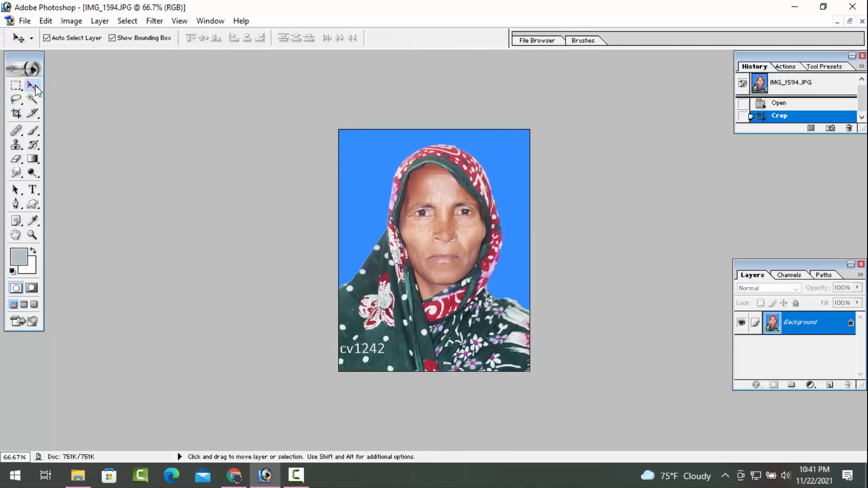
Step: Crop the full IMG_1596 photo to the same 1.5 by 1.9 in size at 300 pixels/inch
{"action": "left_click", "coordinate": [849, 21]}
{"action": "left_click", "coordinate": [508, 104]}
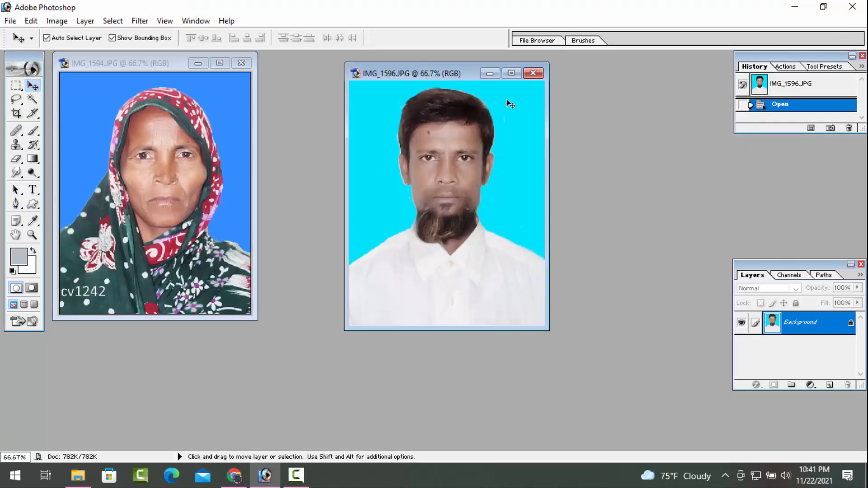
{"action": "left_click", "coordinate": [511, 73]}
{"action": "key", "text": "c"}
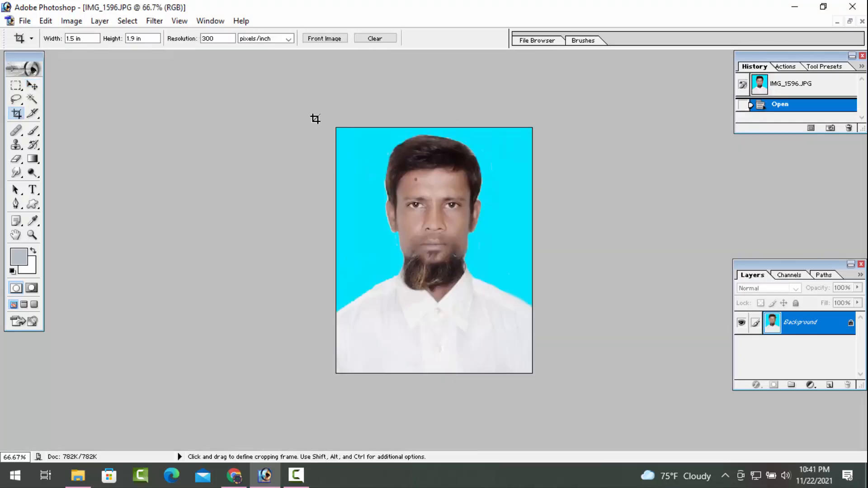
{"action": "left_click_drag", "start_coordinate": [314, 118], "coordinate": [591, 418]}
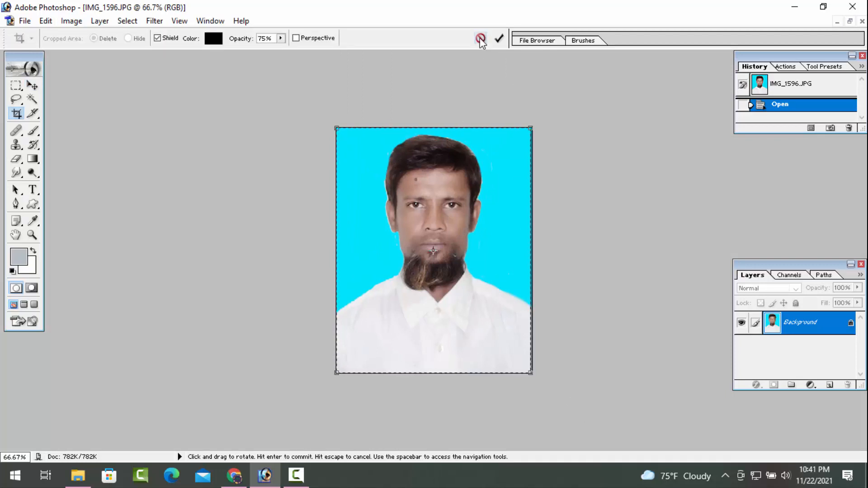
{"action": "left_click", "coordinate": [499, 39]}
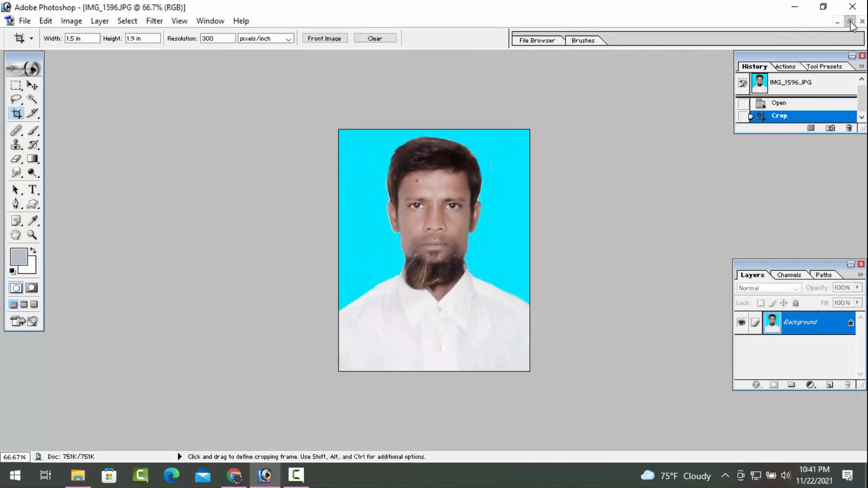
{"action": "left_click", "coordinate": [850, 21]}
Step: Create a new A4 document at 300 pixels/inch in RGB Color with white contents
{"action": "key", "text": "ctrl"}
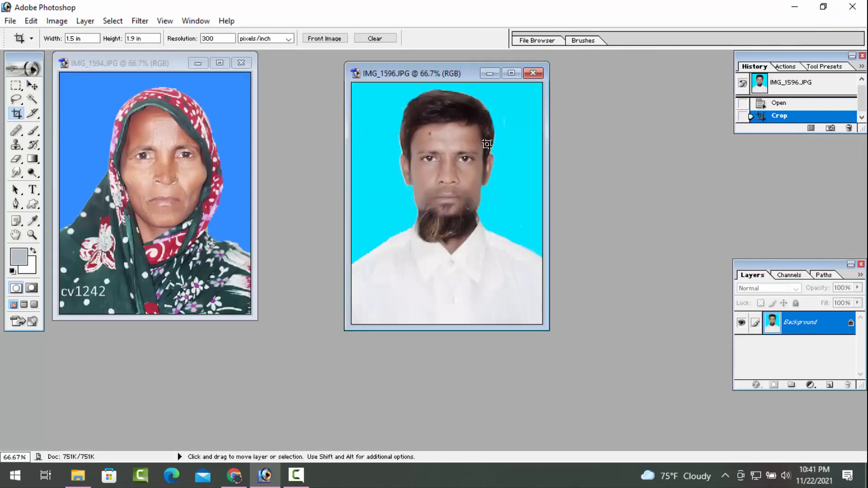
{"action": "key", "text": "ctrl+n"}
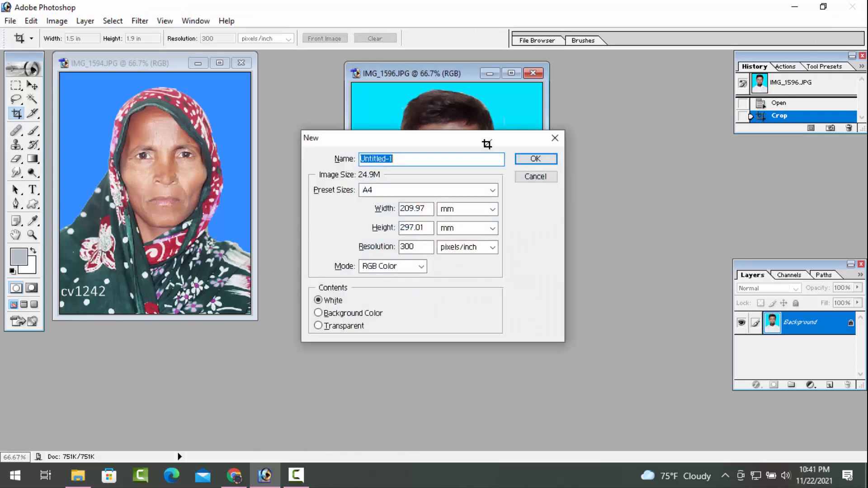
{"action": "left_click", "coordinate": [522, 162]}
Step: Copy both cropped photos into the new A4 document as separate layers and maximize its window
{"action": "key", "text": "v"}
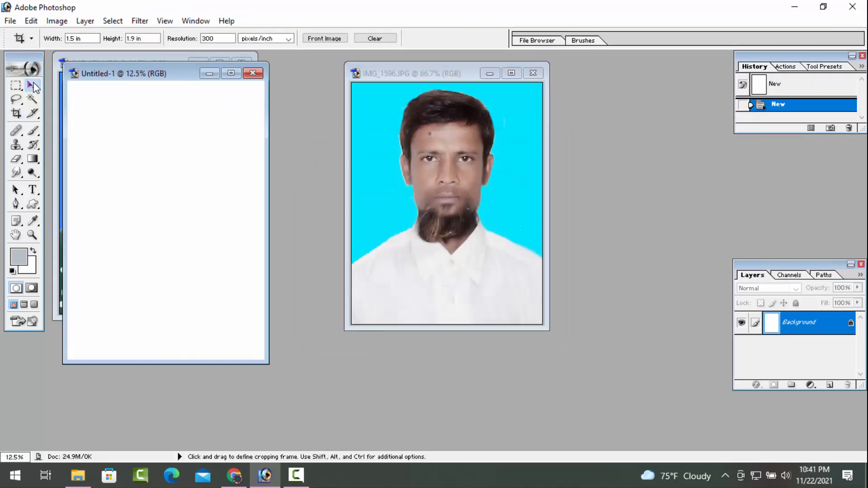
{"action": "left_click_drag", "start_coordinate": [83, 80], "coordinate": [537, 78]}
{"action": "left_click", "coordinate": [370, 204]}
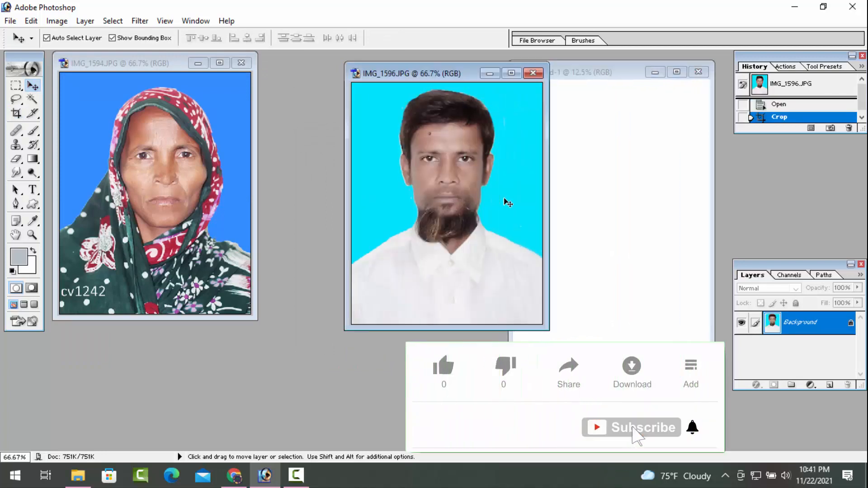
{"action": "left_click_drag", "start_coordinate": [490, 209], "coordinate": [596, 192]}
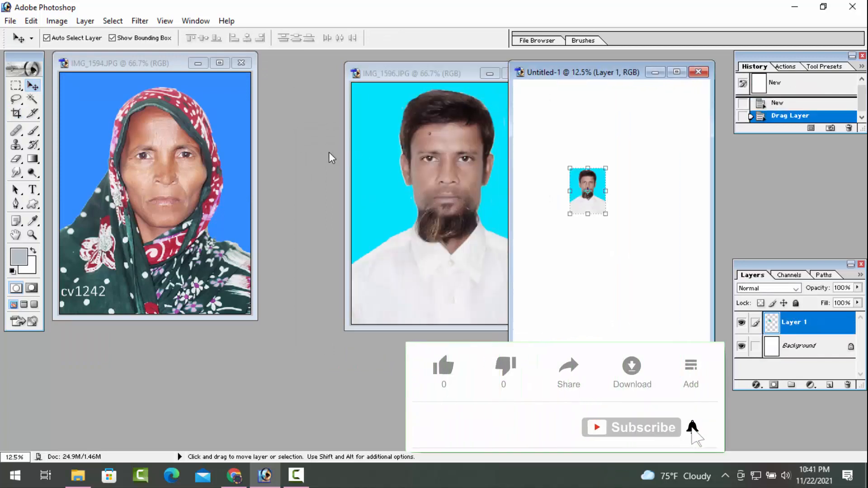
{"action": "left_click_drag", "start_coordinate": [142, 207], "coordinate": [621, 206]}
{"action": "left_click", "coordinate": [677, 71]}
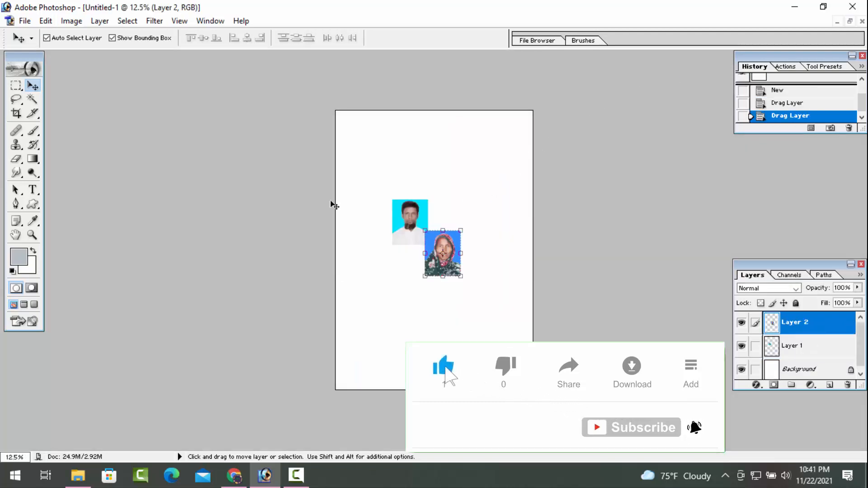
Step: Move the woman's photo up beside the right edge of the man's photo on the A4 page
{"action": "left_click", "coordinate": [32, 235]}
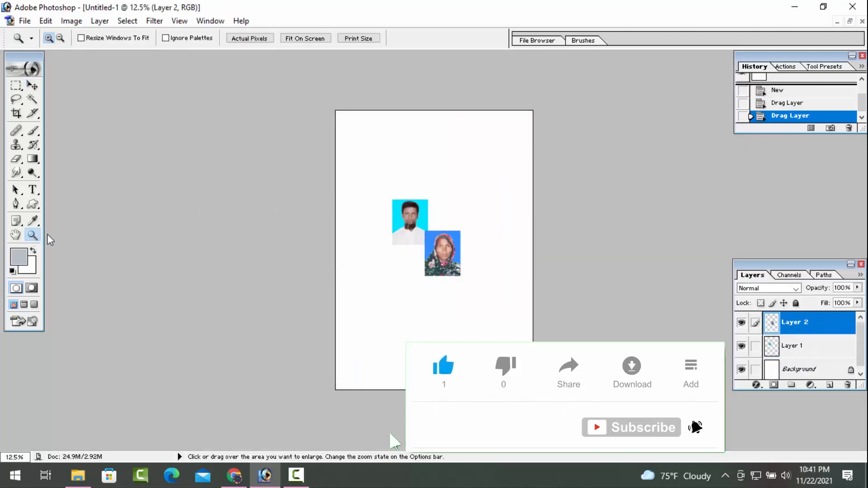
{"action": "left_click", "coordinate": [345, 224]}
{"action": "left_click", "coordinate": [345, 224]}
{"action": "left_click", "coordinate": [346, 223]}
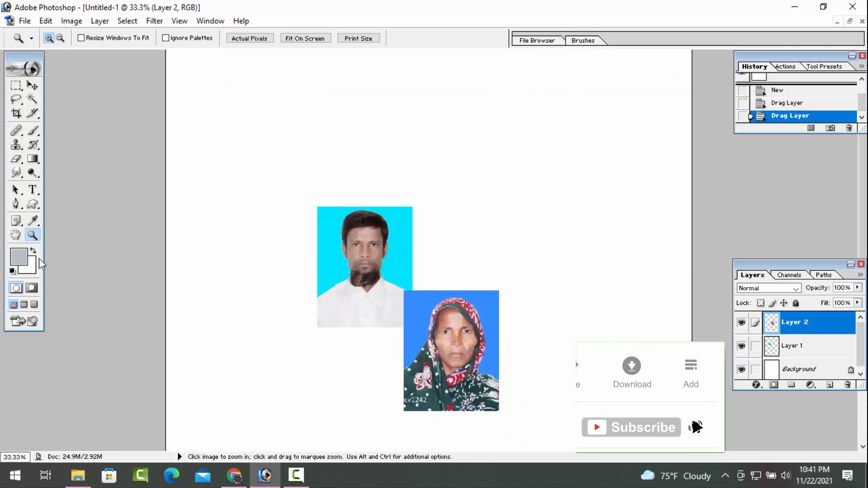
{"action": "left_click", "coordinate": [15, 235]}
{"action": "left_click_drag", "start_coordinate": [182, 231], "coordinate": [153, 193]}
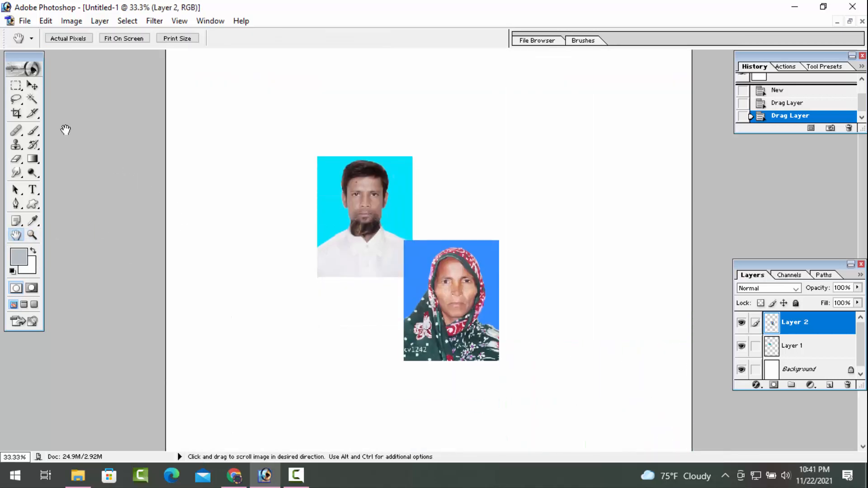
{"action": "left_click", "coordinate": [32, 85]}
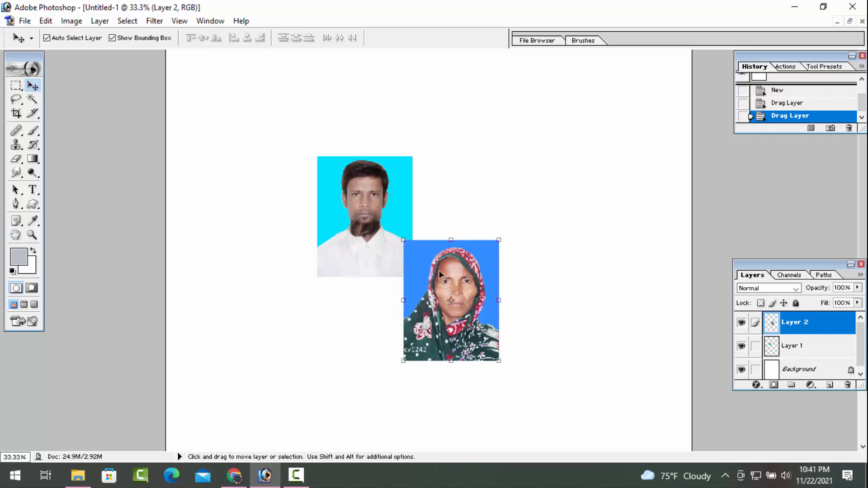
{"action": "left_click_drag", "start_coordinate": [439, 270], "coordinate": [442, 188]}
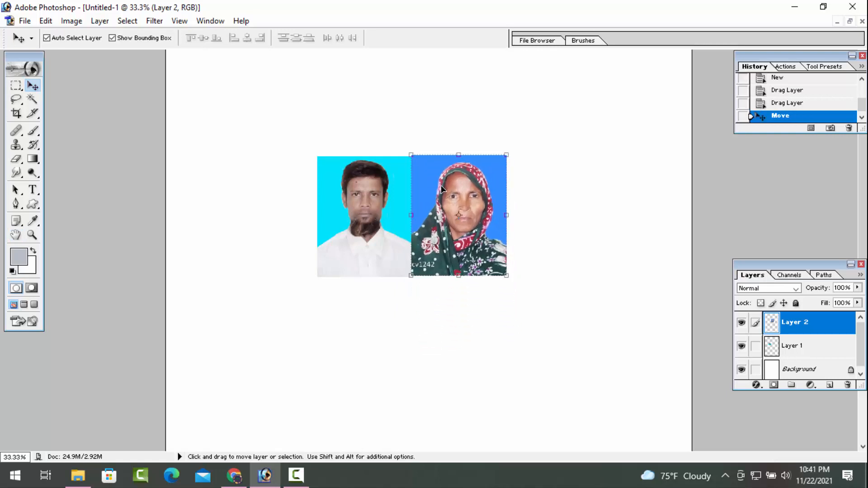
Step: Nudge the woman's photo so its top lines up with the man's photo and its left edge meets his right edge
{"action": "key", "text": "shift+Down"}
{"action": "key", "text": "shift+Down"}
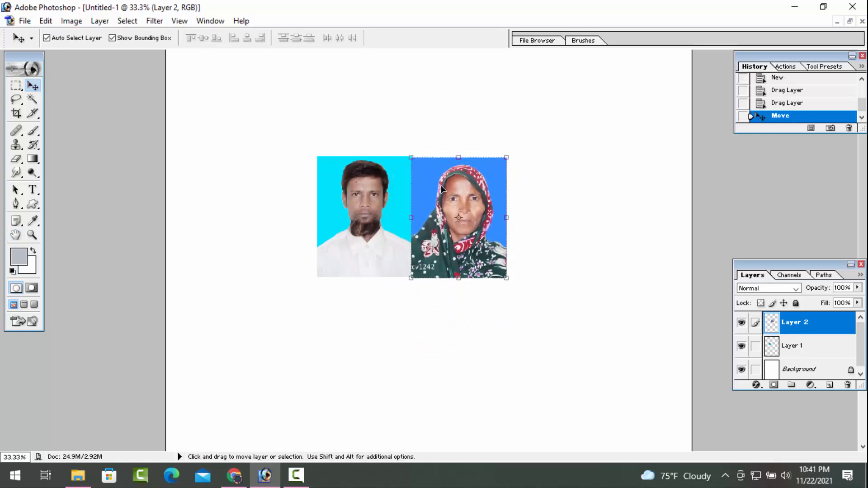
{"action": "key", "text": "shift+Right"}
{"action": "key", "text": "shift+Right"}
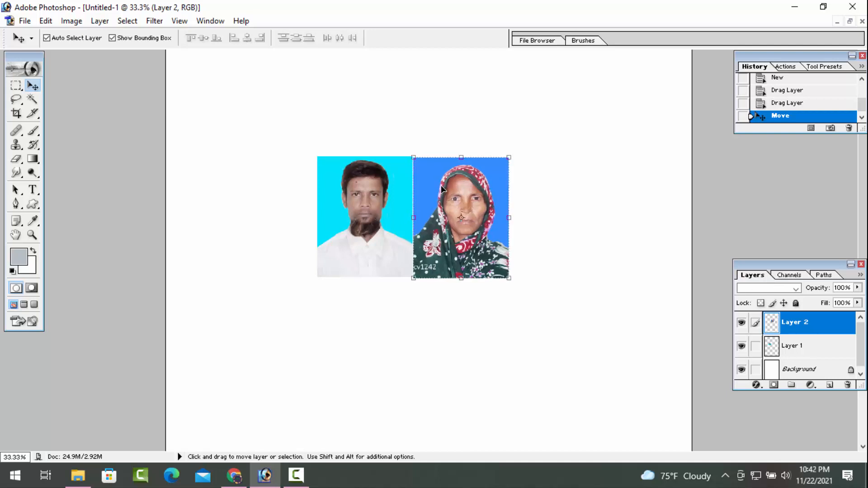
{"action": "key", "text": "shift+Up"}
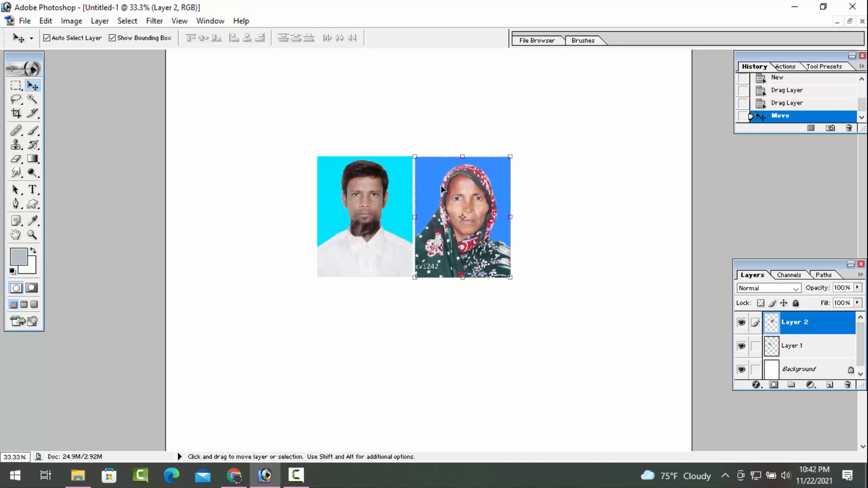
{"action": "key", "text": "shift+Left"}
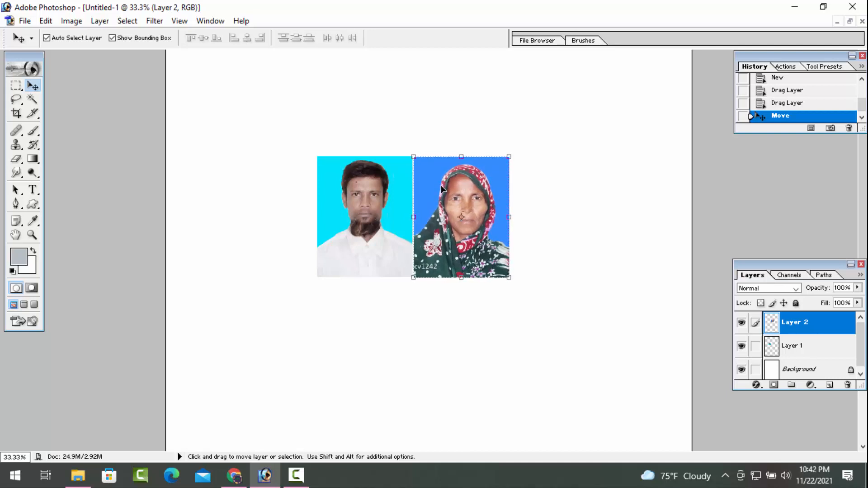
{"action": "key", "text": "shift+Left"}
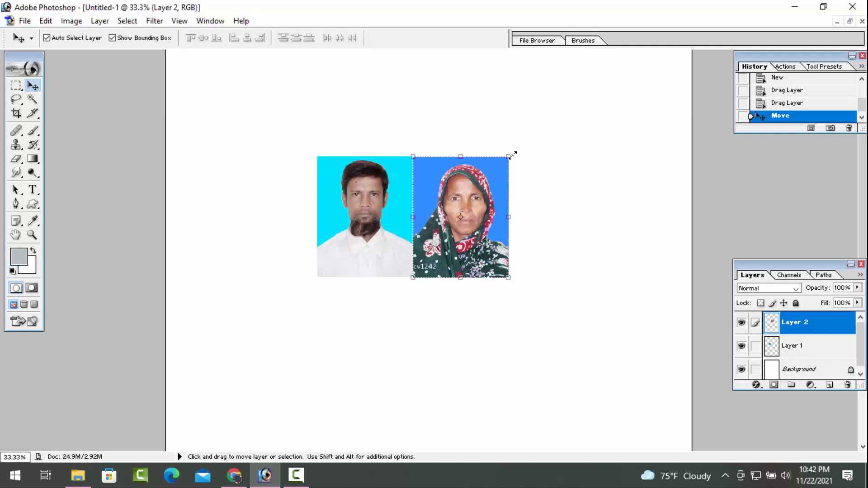
Step: Scale the woman's photo down proportionally to about 89.6%, keeping its lower-left corner beside the man's photo
{"action": "key", "text": "shift"}
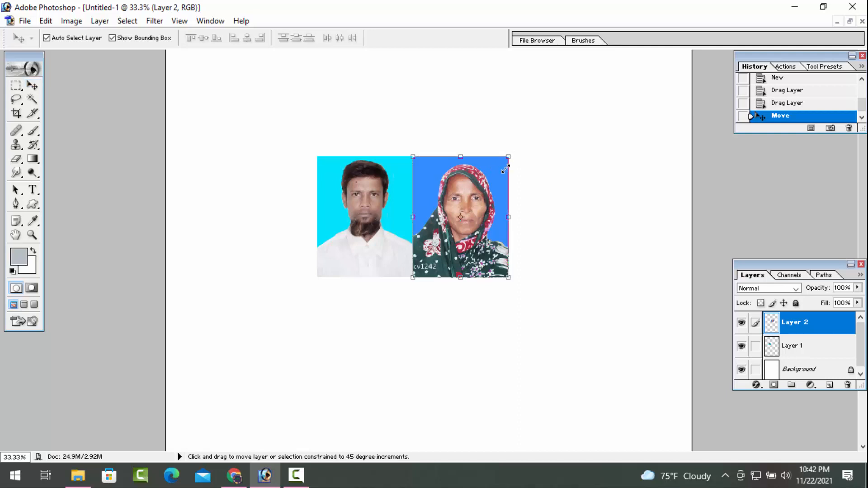
{"action": "left_click_drag", "start_coordinate": [509, 158], "coordinate": [507, 171]}
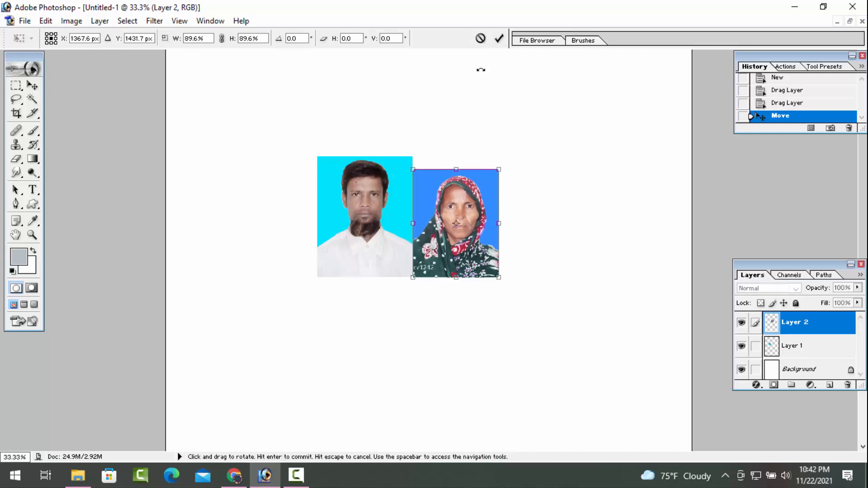
{"action": "left_click", "coordinate": [500, 41]}
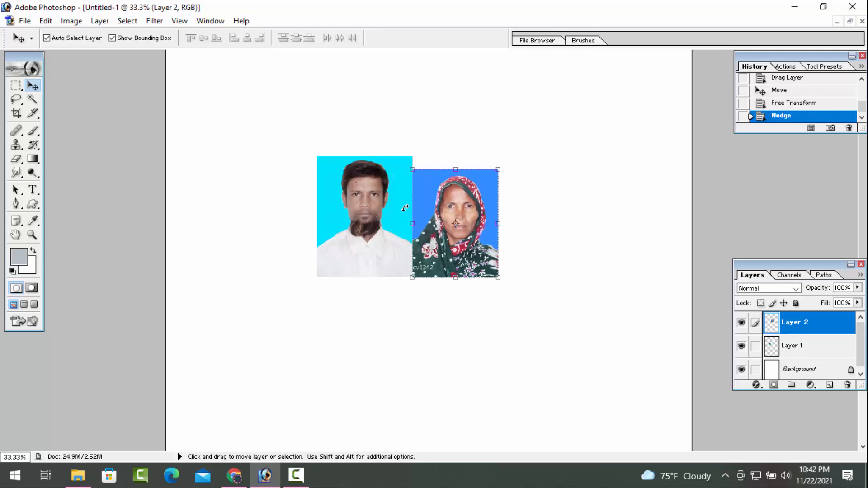
Step: Crop the page to 1.9 in wide by 1.5 in high at 300 pixels/inch around both portraits, keeping white space above their heads
{"action": "left_click", "coordinate": [276, 223]}
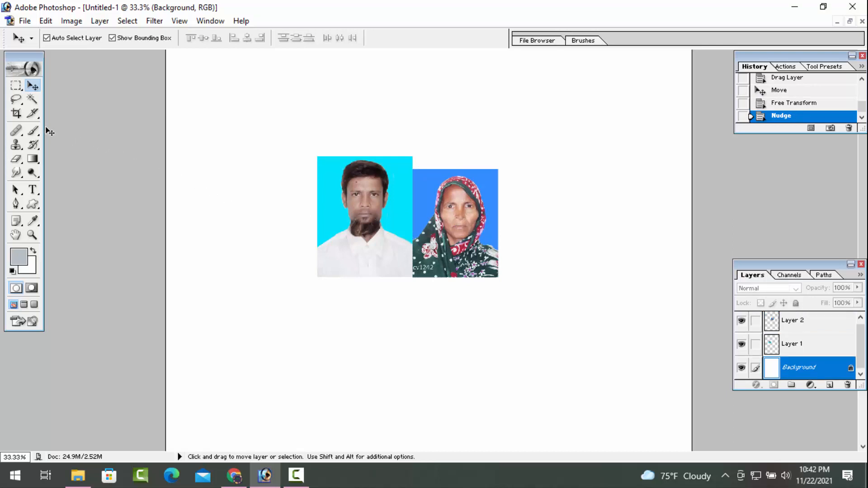
{"action": "key", "text": "c"}
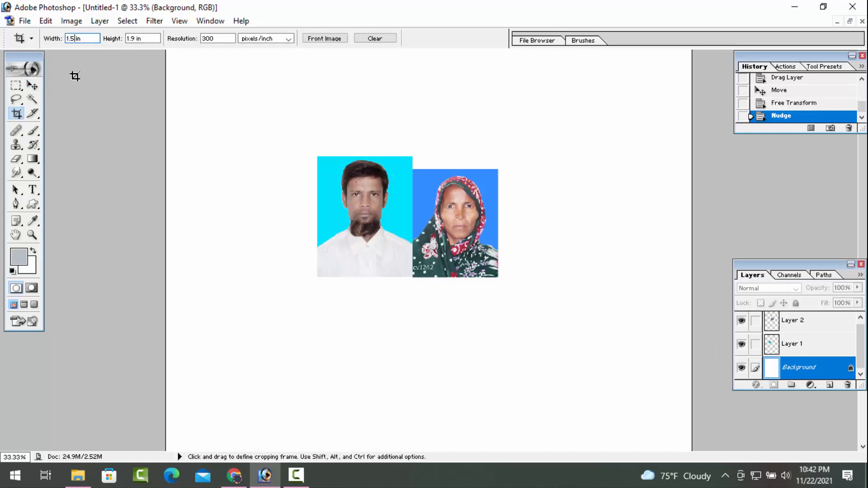
{"action": "key", "text": "BackSpace"}
{"action": "type", "text": "9"}
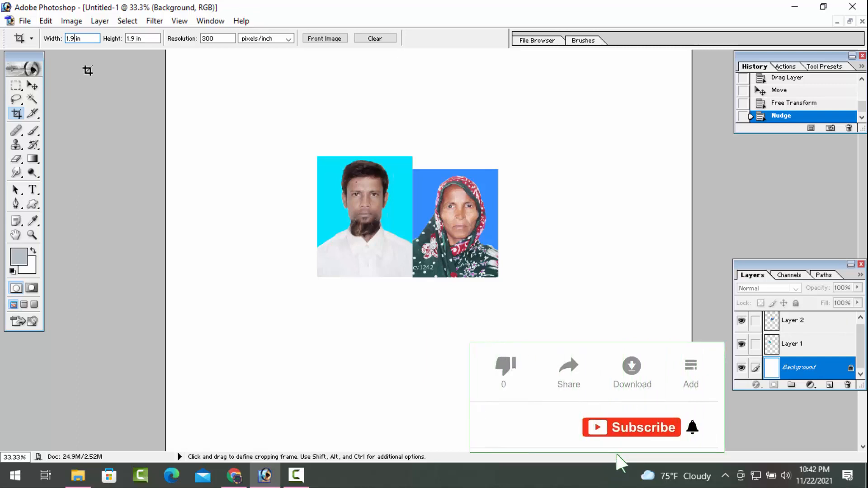
{"action": "left_click", "coordinate": [136, 39]}
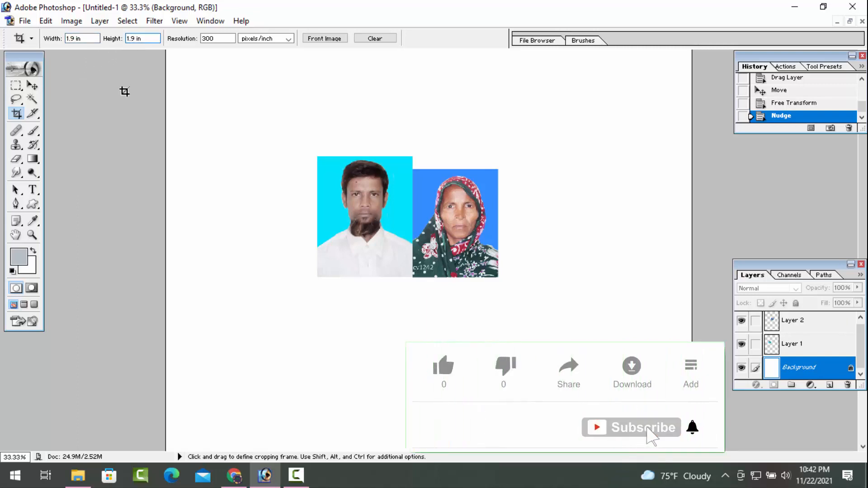
{"action": "type", "text": "1"}
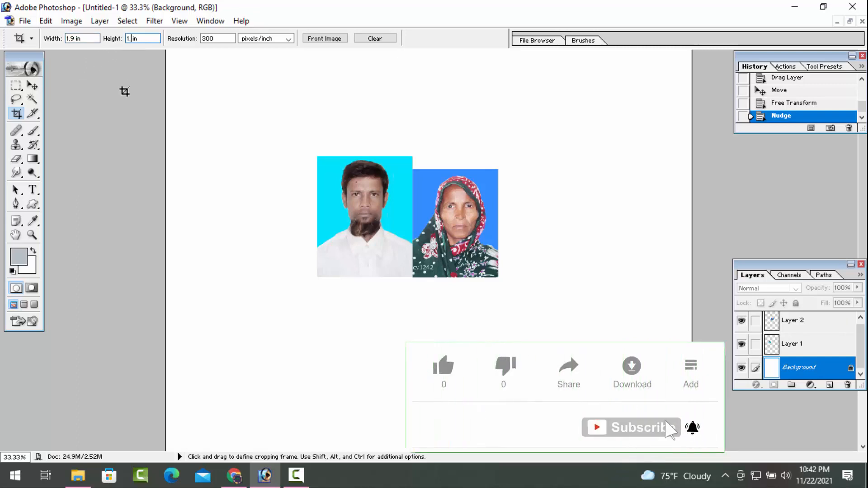
{"action": "type", "text": ".5"}
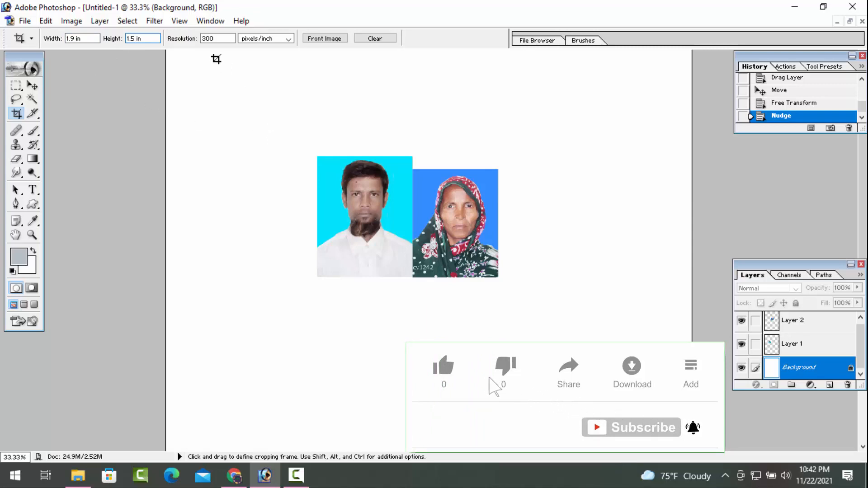
{"action": "key", "text": "Tab"}
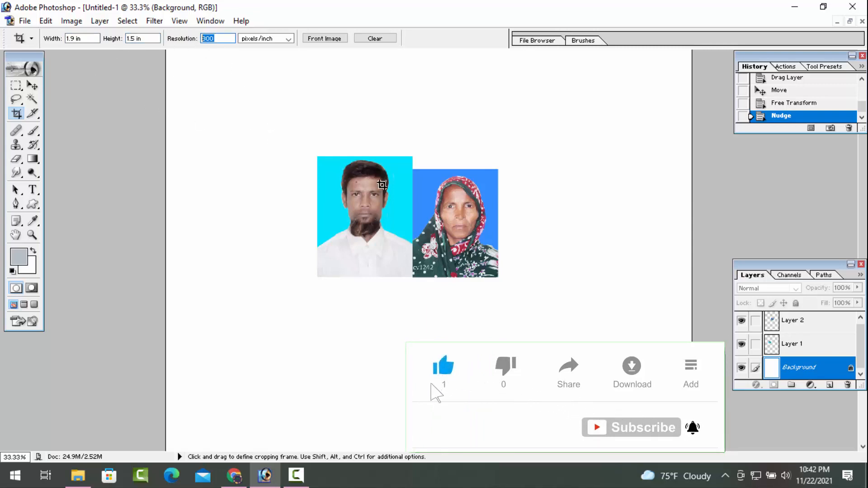
{"action": "left_click_drag", "start_coordinate": [313, 157], "coordinate": [491, 277]}
{"action": "key", "text": "Right"}
{"action": "key", "text": "Right"}
{"action": "key", "text": "Right"}
{"action": "key", "text": "Right"}
{"action": "key", "text": "Right"}
{"action": "key", "text": "Right"}
{"action": "key", "text": "Right"}
{"action": "key", "text": "Right"}
{"action": "key", "text": "Right"}
{"action": "key", "text": "Right"}
{"action": "key", "text": "Right"}
{"action": "key", "text": "Right"}
{"action": "key", "text": "Right"}
{"action": "key", "text": "Right"}
{"action": "key", "text": "Right"}
{"action": "key", "text": "Right"}
{"action": "key", "text": "Right"}
{"action": "key", "text": "Right"}
{"action": "key", "text": "Right"}
{"action": "key", "text": "Right"}
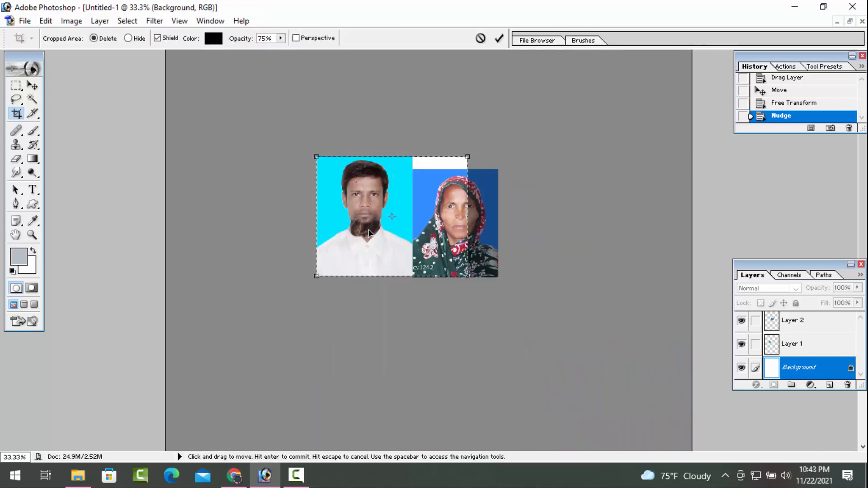
{"action": "left_click_drag", "start_coordinate": [467, 157], "coordinate": [504, 137]}
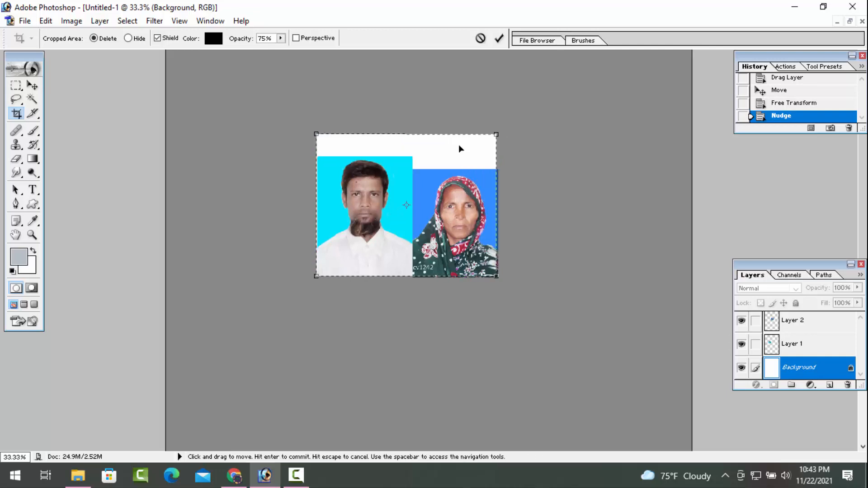
{"action": "left_click", "coordinate": [498, 38]}
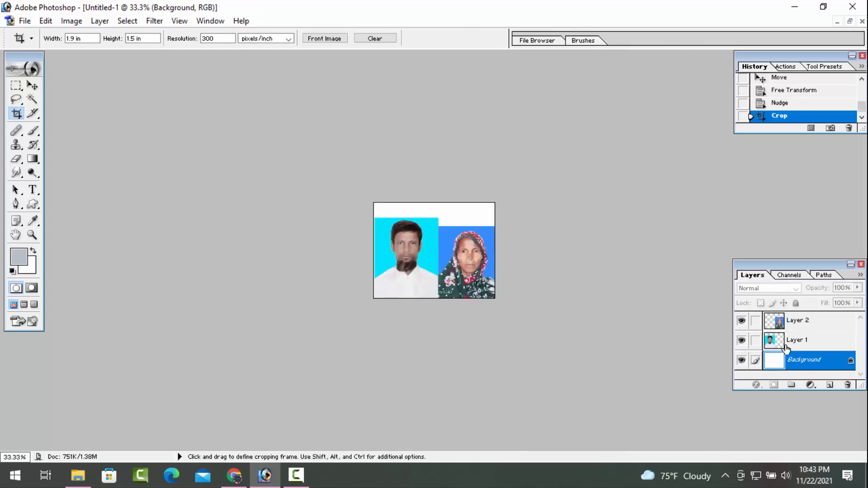
Step: Flatten the cropped joint photo into a single background layer
{"action": "left_click", "coordinate": [860, 275]}
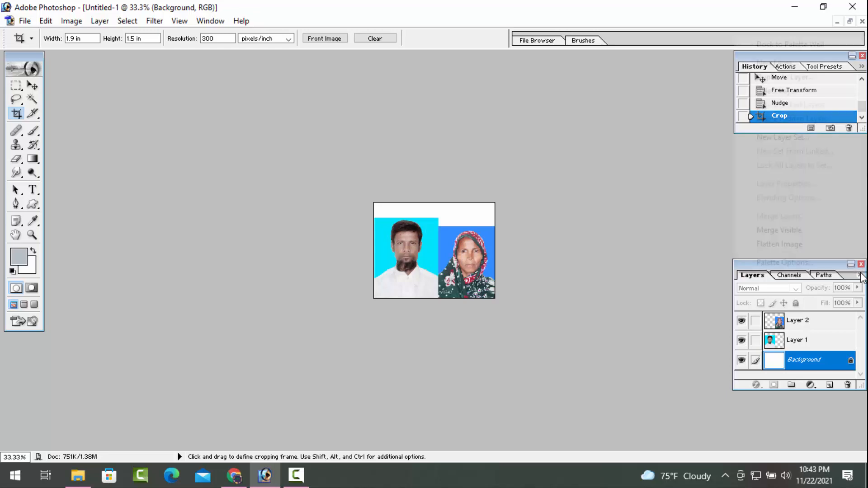
{"action": "left_click", "coordinate": [798, 248]}
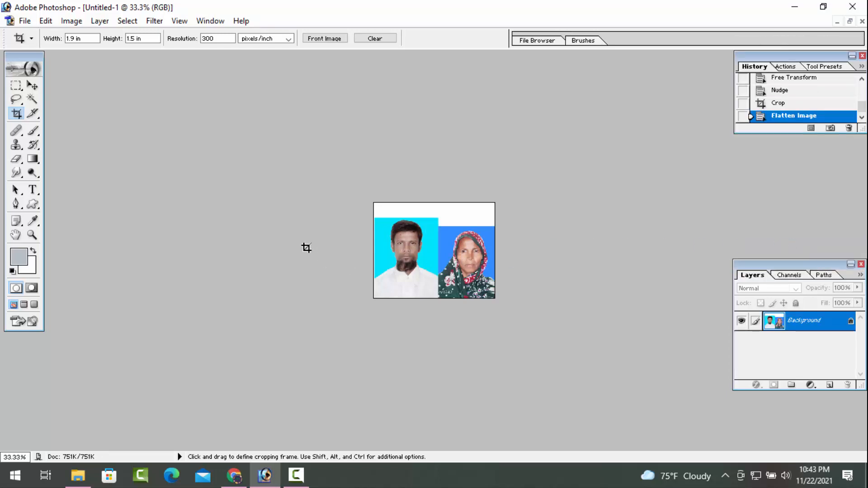
{"action": "left_click", "coordinate": [32, 234]}
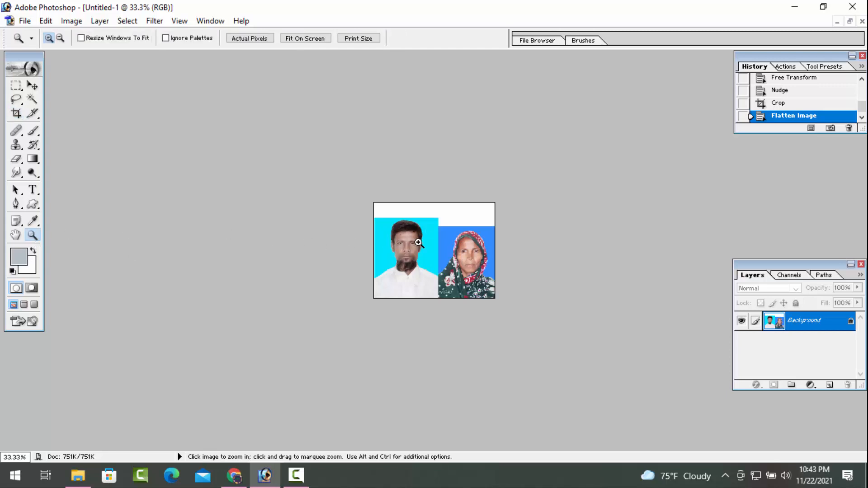
{"action": "left_click", "coordinate": [419, 243]}
{"action": "left_click", "coordinate": [418, 243]}
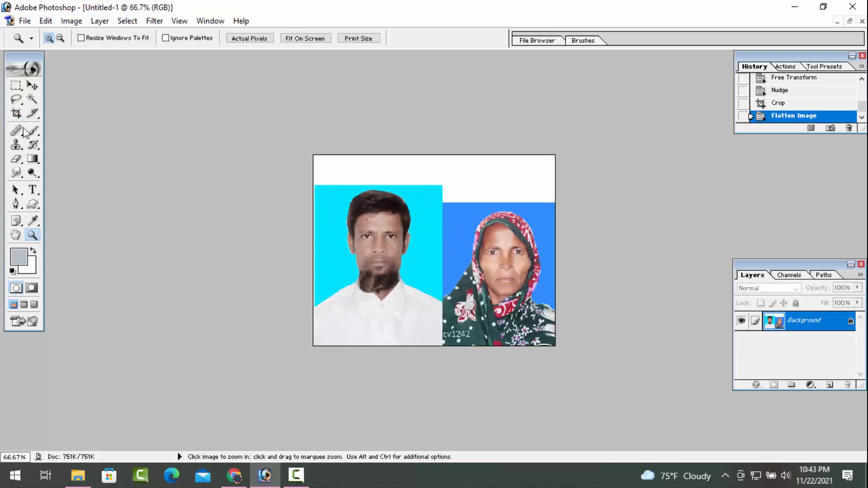
{"action": "left_click", "coordinate": [32, 99]}
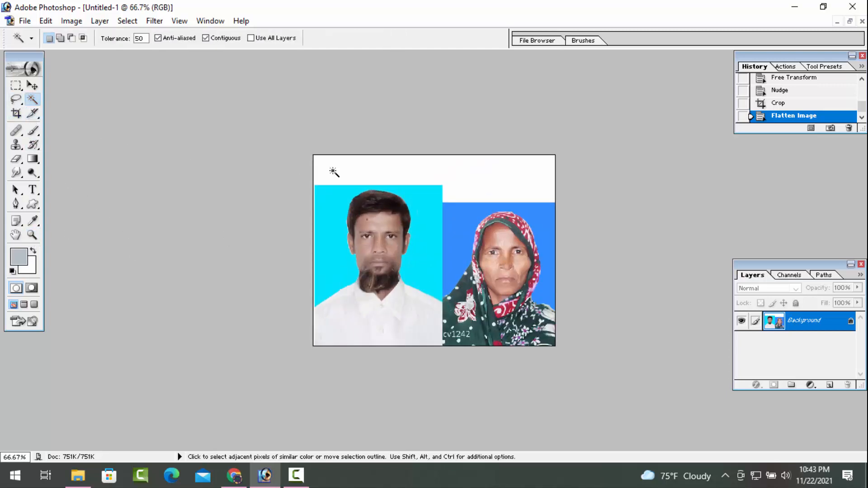
{"action": "left_click", "coordinate": [427, 175]}
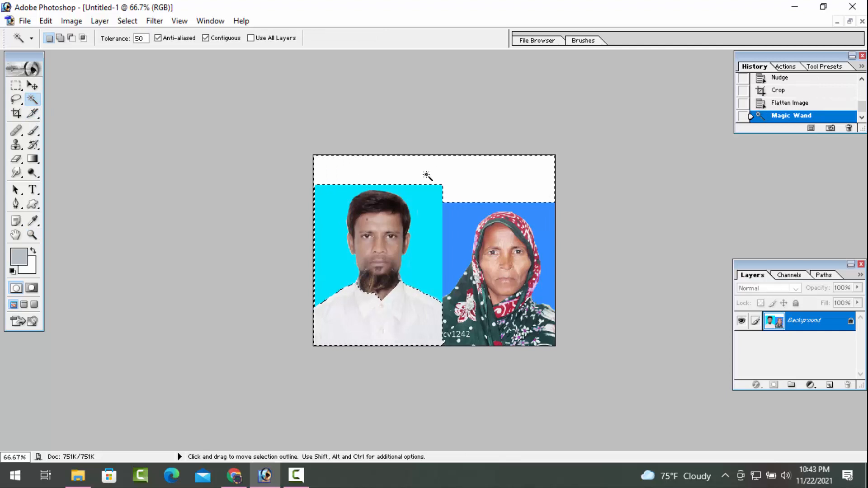
{"action": "key", "text": "ctrl"}
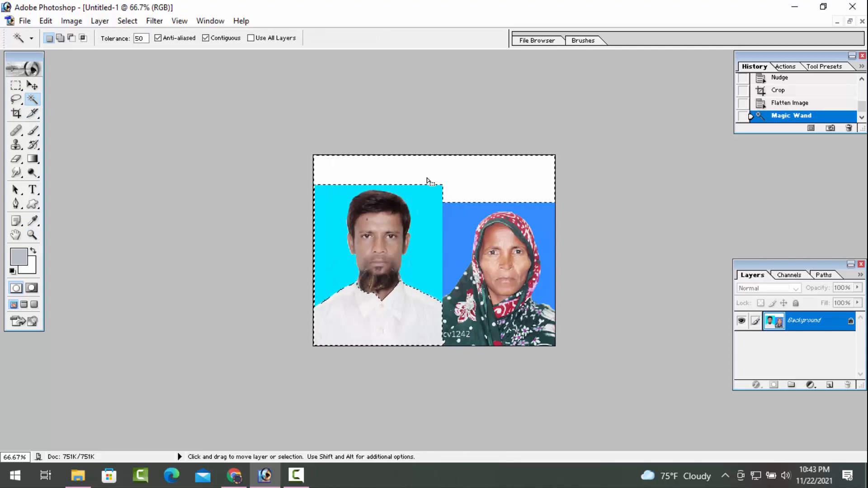
{"action": "key", "text": "ctrl+d"}
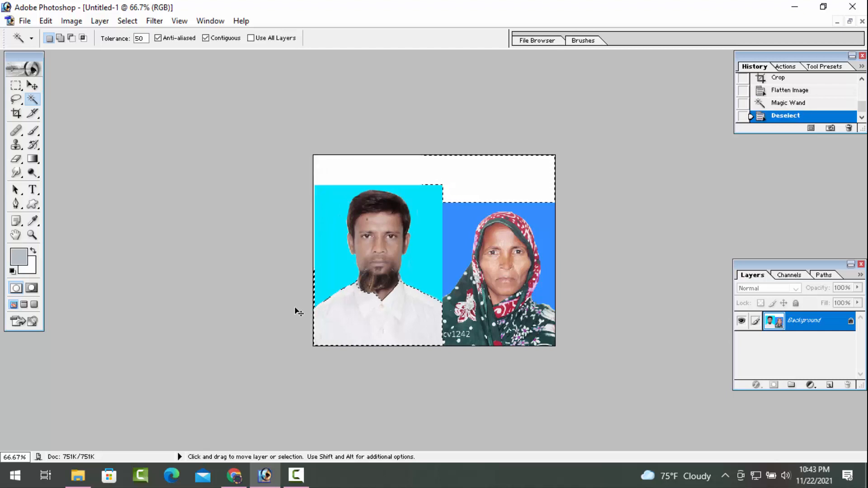
Step: Fill the thin white strip along the left edge of the man's photo with the cyan sampled from his backdrop
{"action": "key", "text": "m"}
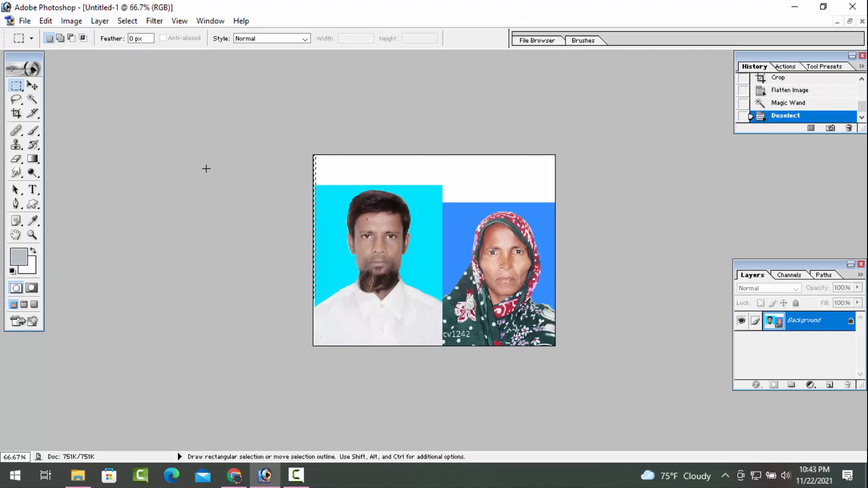
{"action": "left_click_drag", "start_coordinate": [207, 179], "coordinate": [194, 186]}
{"action": "left_click", "coordinate": [33, 221]}
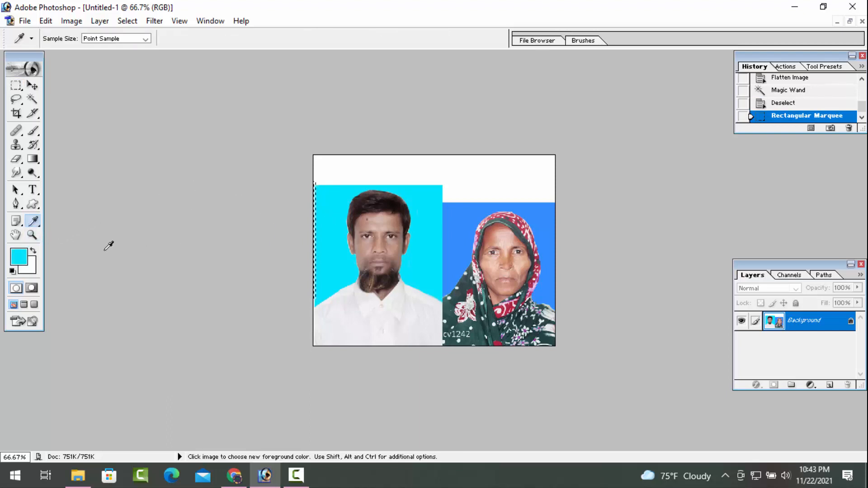
{"action": "left_click", "coordinate": [33, 251]}
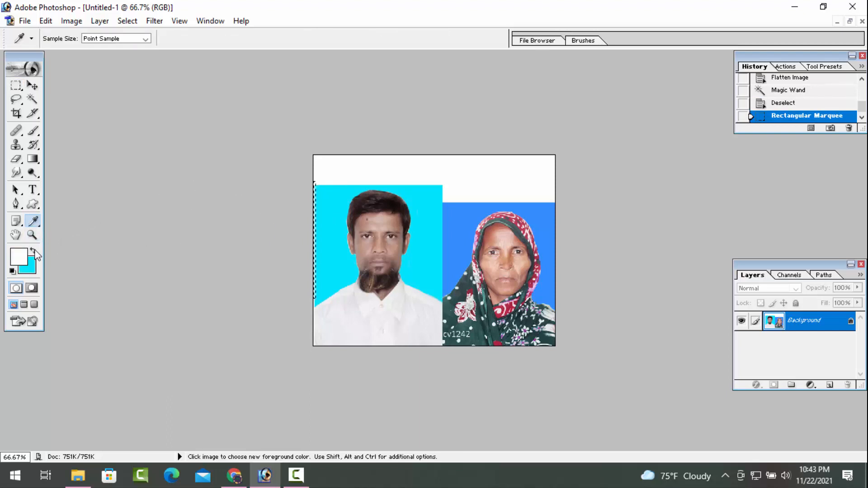
{"action": "key", "text": "Delete"}
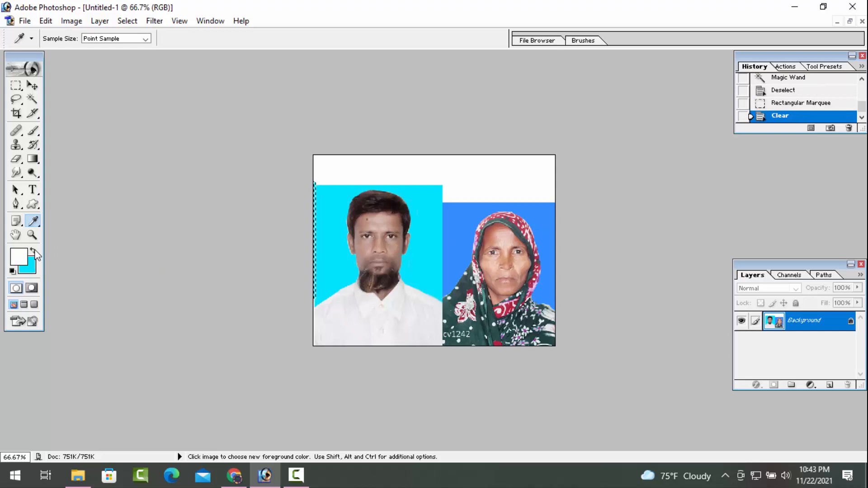
{"action": "key", "text": "ctrl+d"}
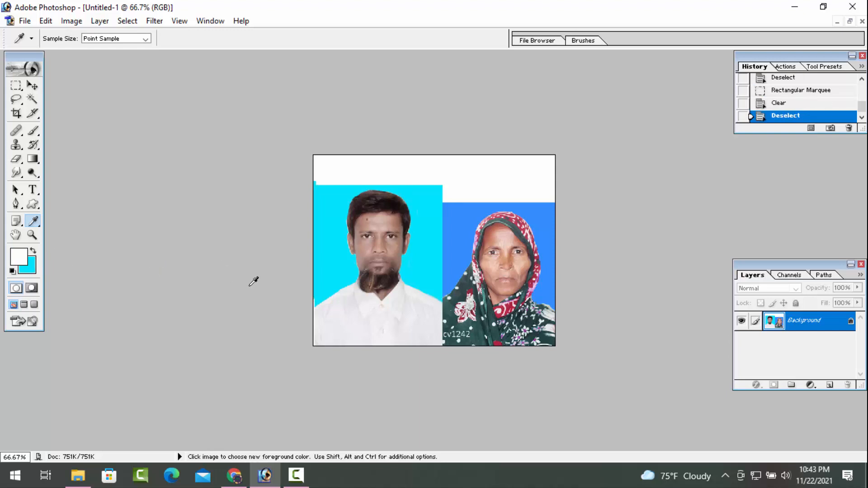
Step: Select the white area above the portraits plus the man's cyan and the woman's blue backdrops with the Magic Wand at tolerance 50
{"action": "left_click", "coordinate": [32, 99]}
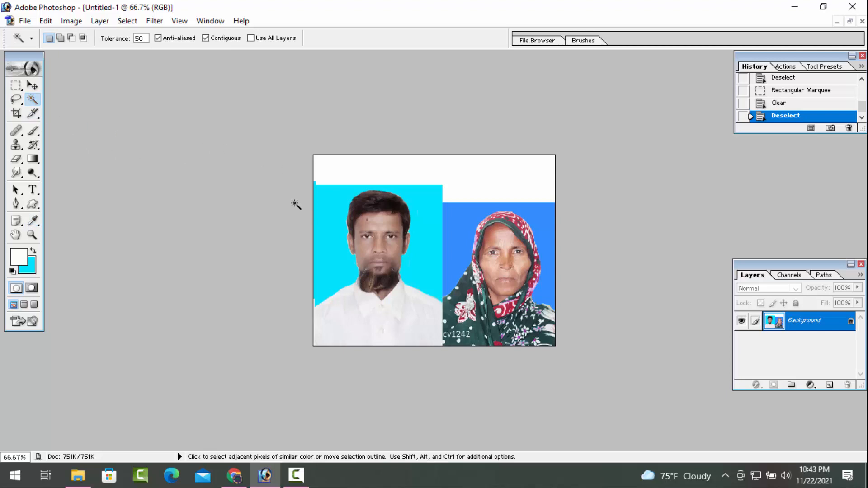
{"action": "left_click", "coordinate": [342, 171]}
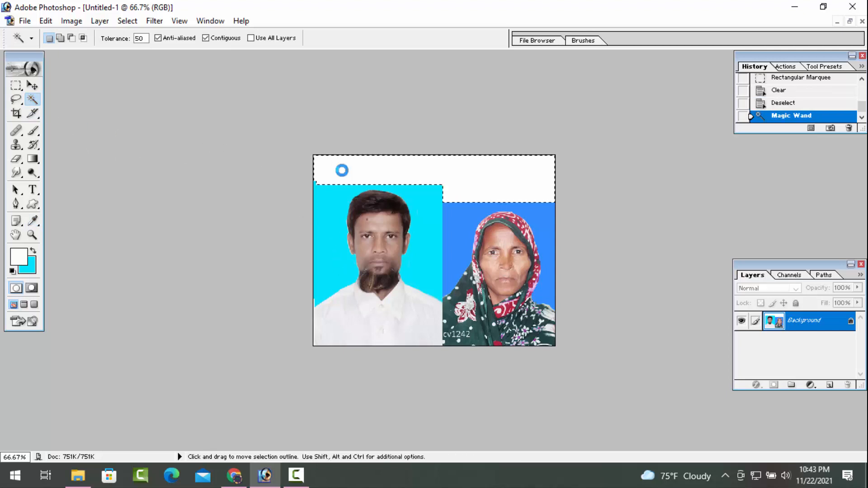
{"action": "key", "text": "shift"}
{"action": "left_click", "coordinate": [431, 209], "text": "shift"}
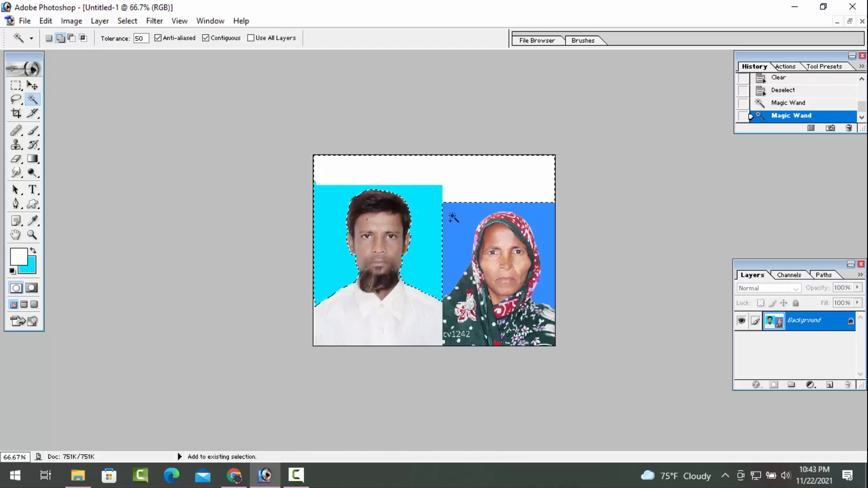
{"action": "left_click", "coordinate": [449, 218], "text": "shift"}
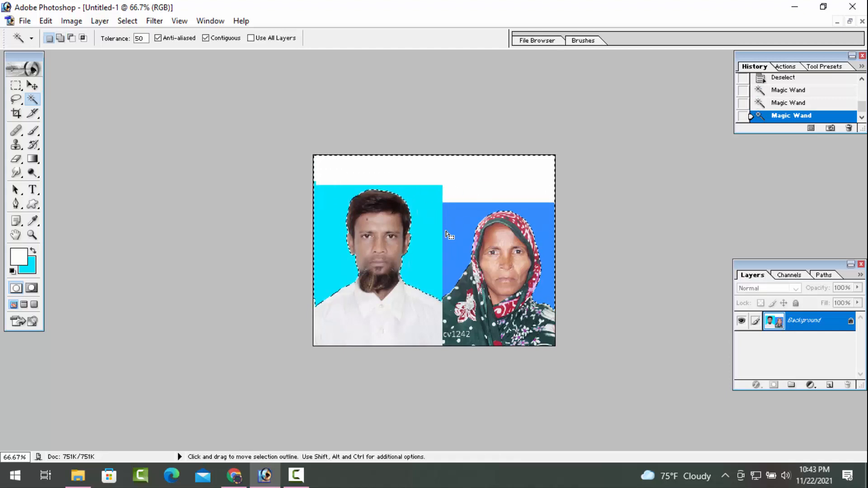
{"action": "key", "text": "ctrl+alt"}
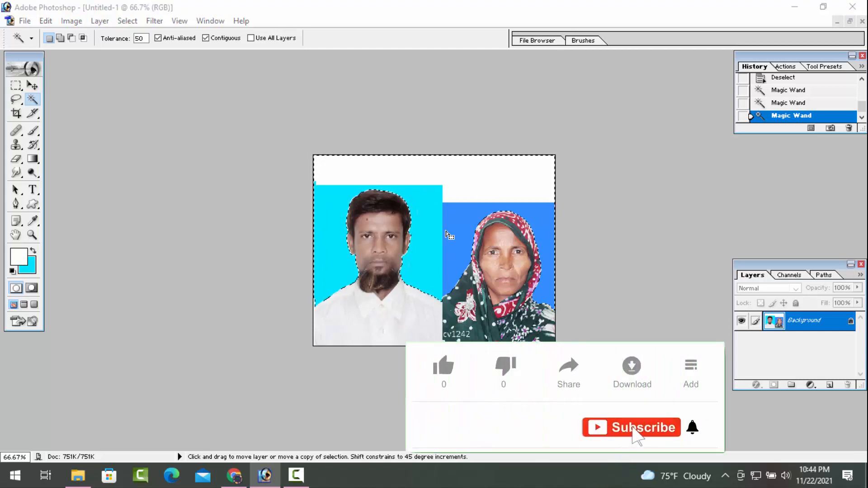
{"action": "key", "text": "ctrl+alt+s"}
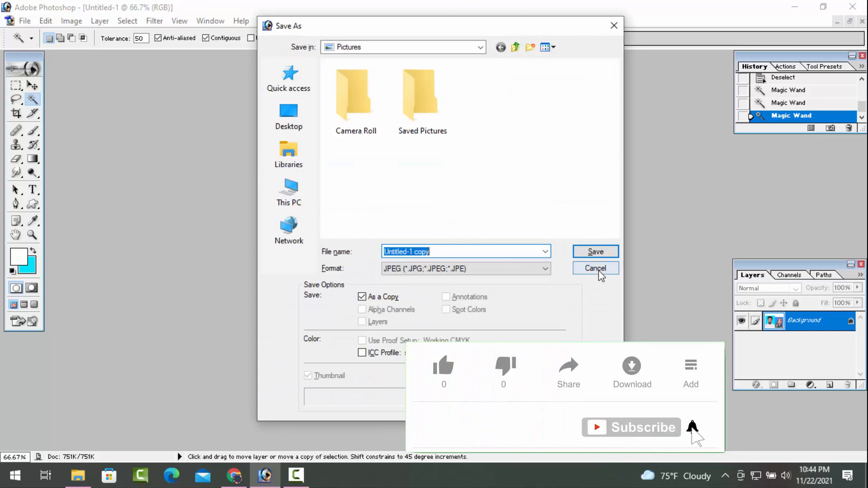
{"action": "left_click", "coordinate": [595, 269]}
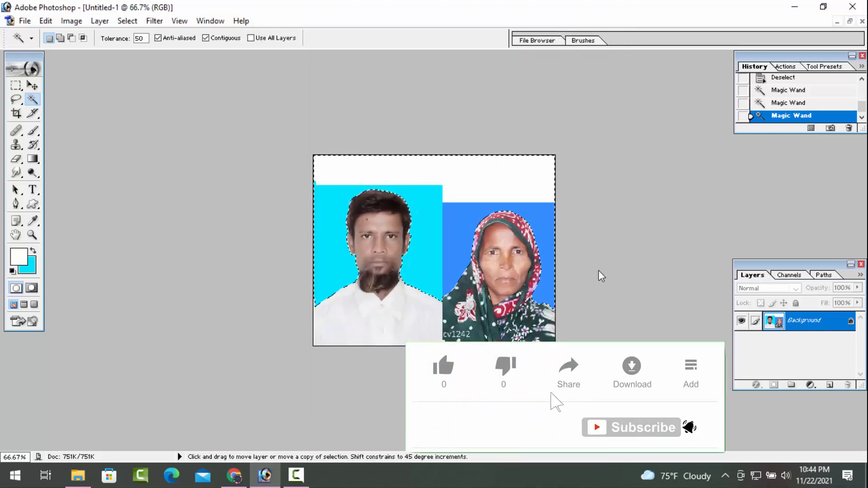
Step: Feather the backdrop selection, clear it to the cyan background color and deselect
{"action": "key", "text": "ctrl+alt+d"}
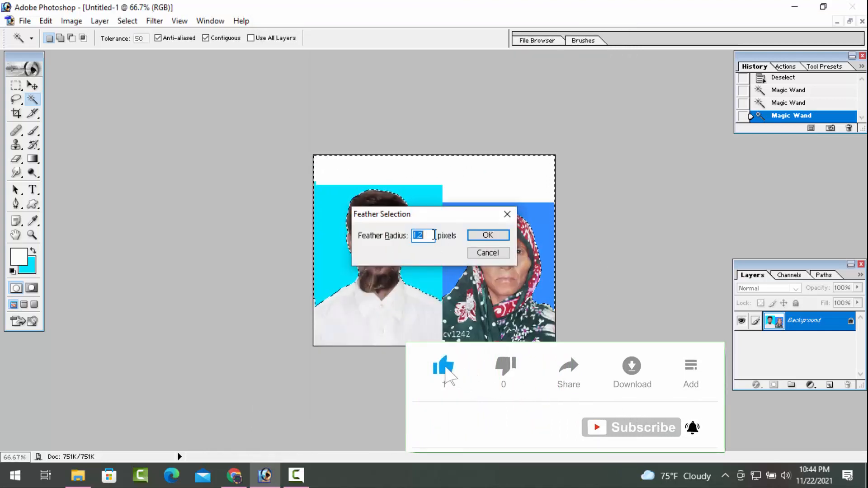
{"action": "left_click", "coordinate": [481, 236]}
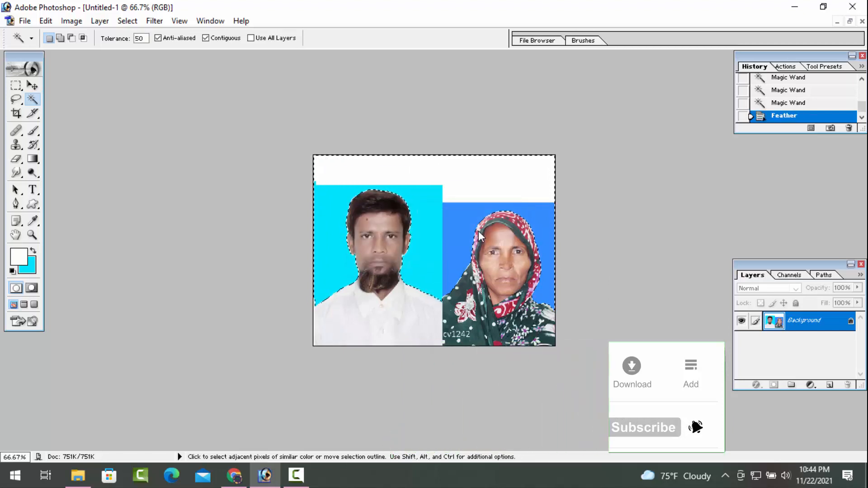
{"action": "key", "text": "Delete"}
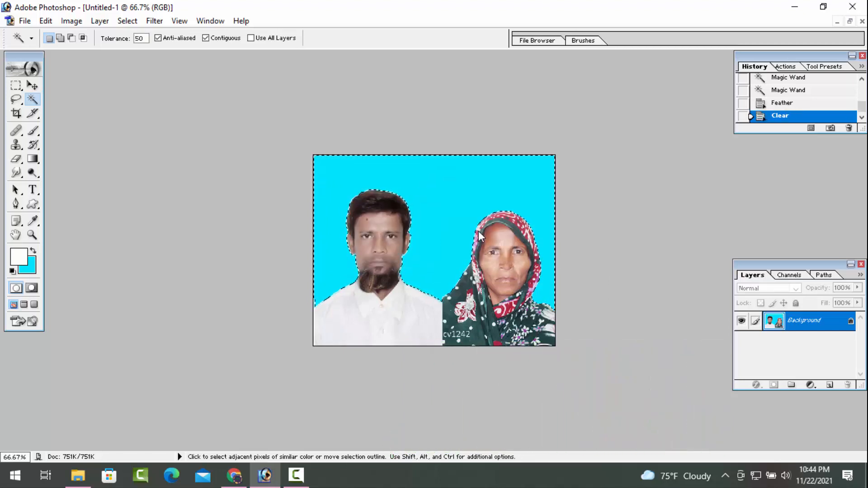
{"action": "key", "text": "ctrl+d"}
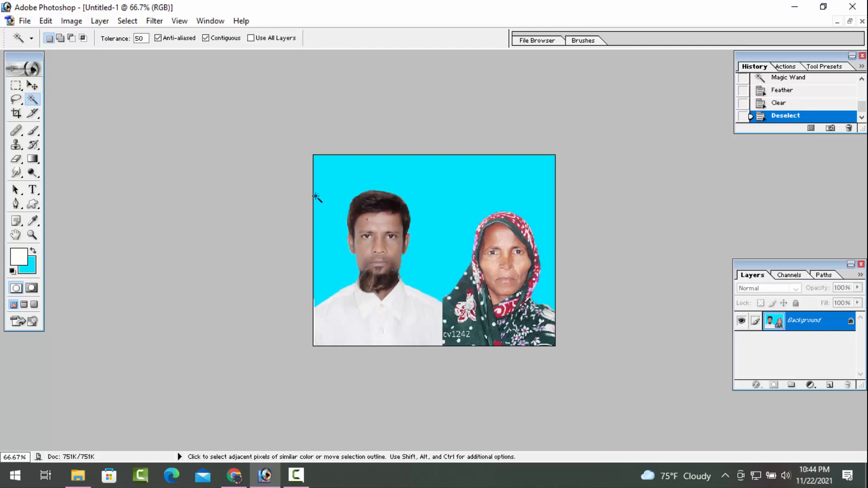
Step: Switch to the Downloads folder in File Explorer and open IMG_1597 and IMG_1598 together in Photoshop
{"action": "left_click", "coordinate": [32, 86]}
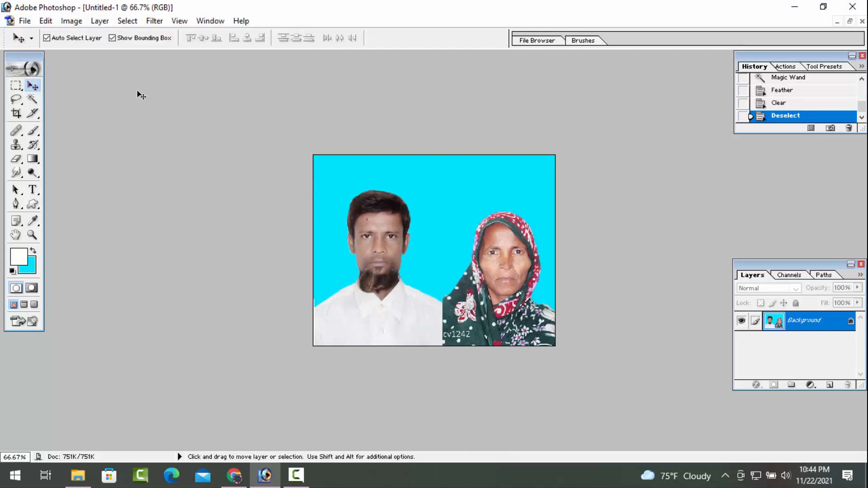
{"action": "left_click", "coordinate": [850, 20]}
{"action": "left_click", "coordinate": [452, 172]}
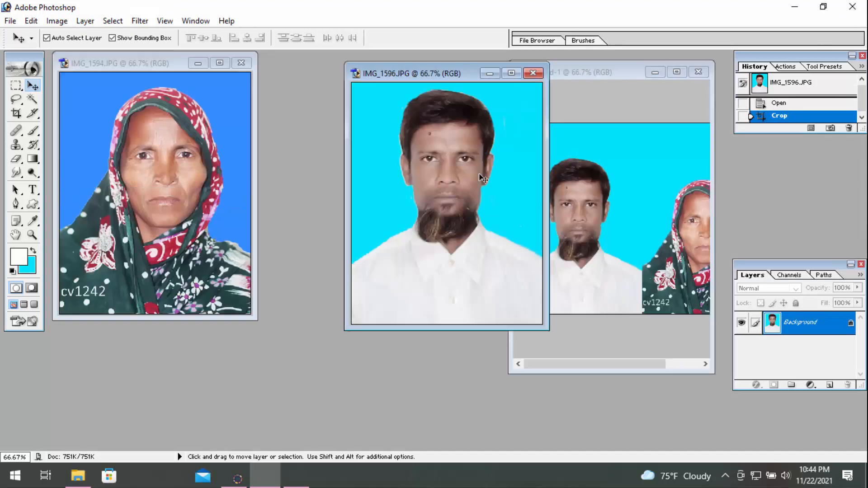
{"action": "left_click", "coordinate": [794, 7]}
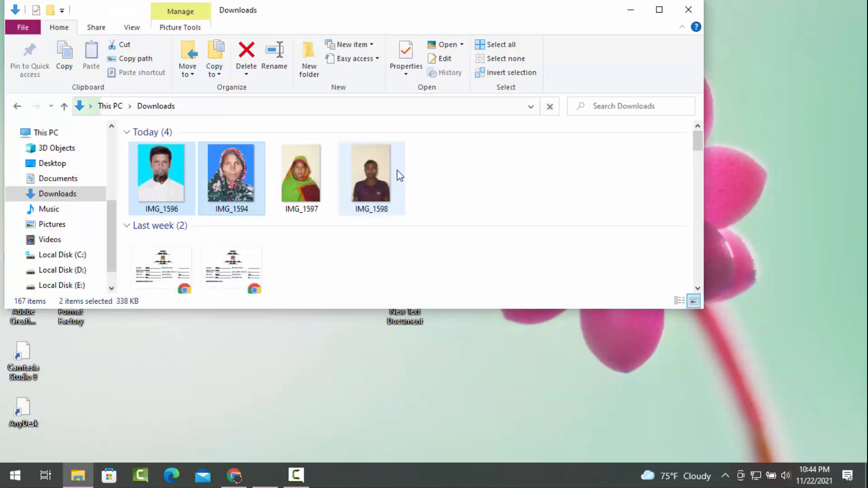
{"action": "left_click", "coordinate": [471, 199]}
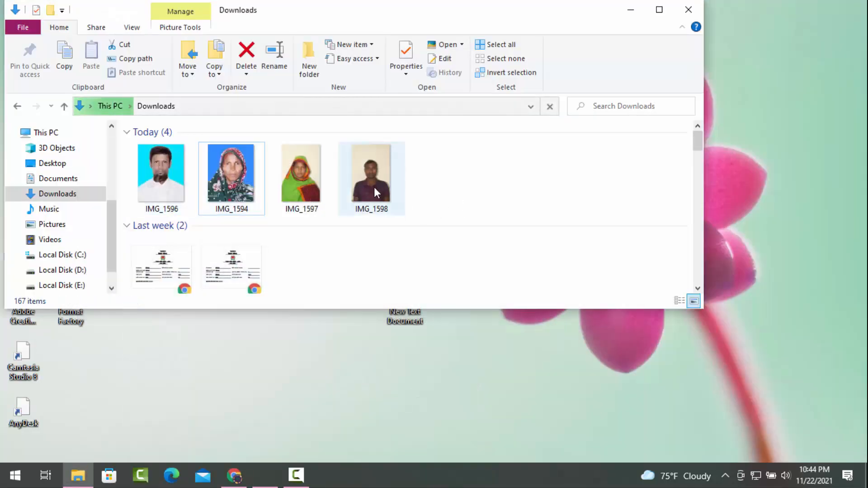
{"action": "left_click", "coordinate": [346, 210]}
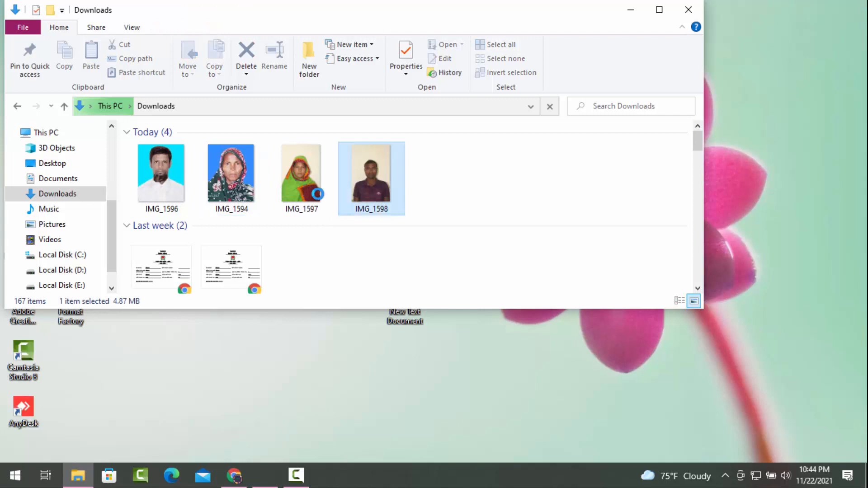
{"action": "left_click", "coordinate": [318, 194], "text": "ctrl"}
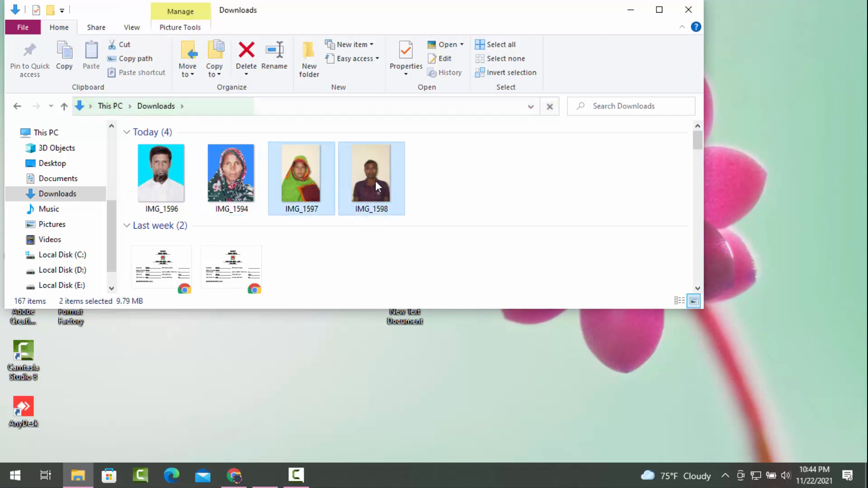
{"action": "left_click_drag", "start_coordinate": [375, 181], "coordinate": [276, 291]}
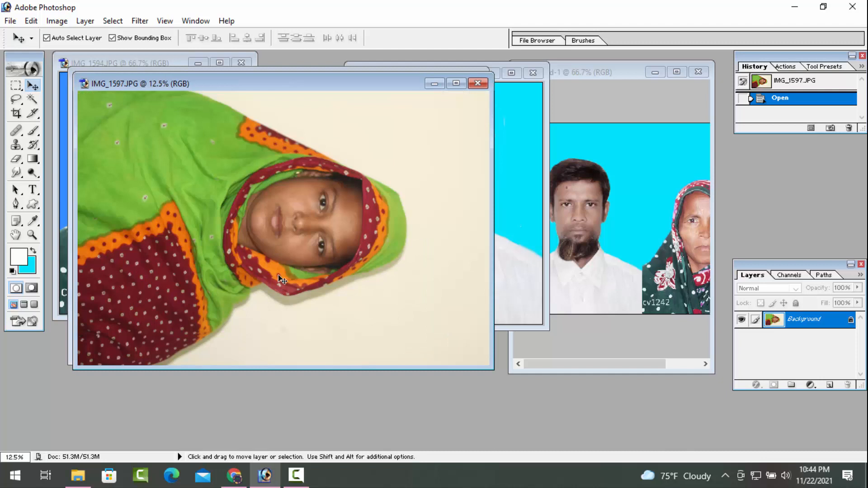
Step: Turn the IMG_1597 photo upright by rotating its canvas 90° clockwise and another 180°
{"action": "left_click", "coordinate": [56, 21]}
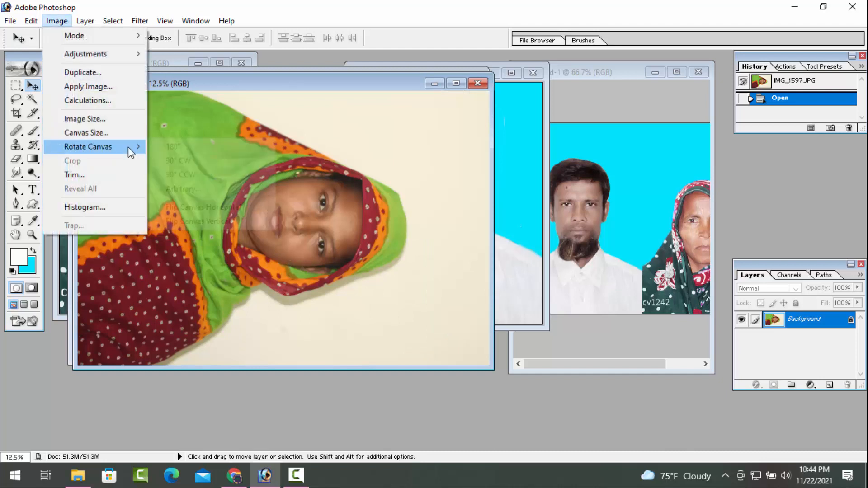
{"action": "mouse_move", "coordinate": [129, 148]}
{"action": "left_click", "coordinate": [175, 159]}
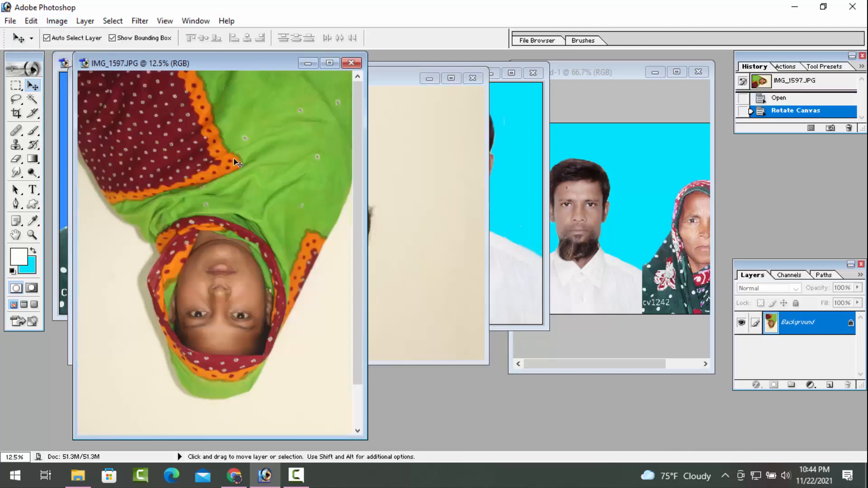
{"action": "left_click", "coordinate": [56, 21]}
{"action": "mouse_move", "coordinate": [136, 147]}
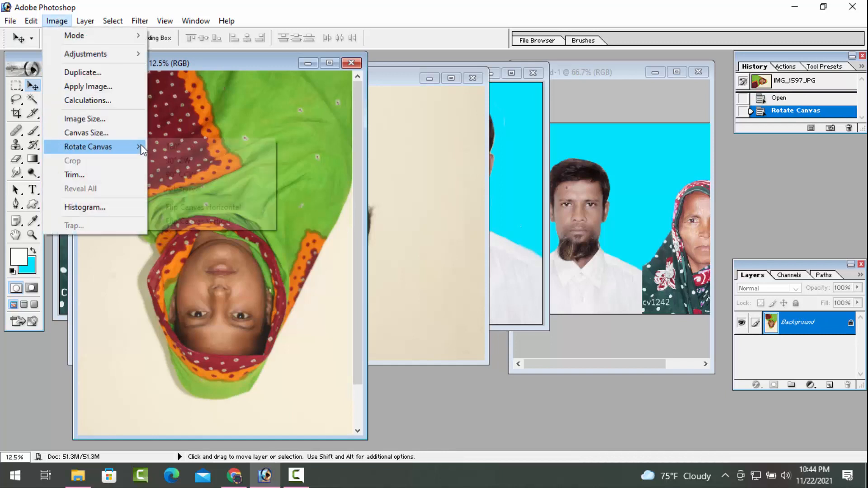
{"action": "left_click", "coordinate": [172, 146]}
Step: Crop IMG_1597 to 1.5 in wide by 1.9 in high at 300 pixels/inch around the woman's head and shoulders
{"action": "left_click", "coordinate": [330, 63]}
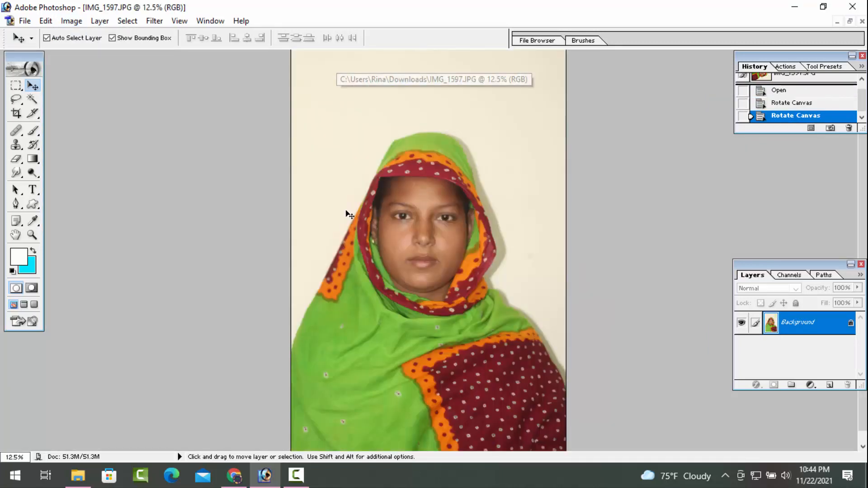
{"action": "key", "text": "c"}
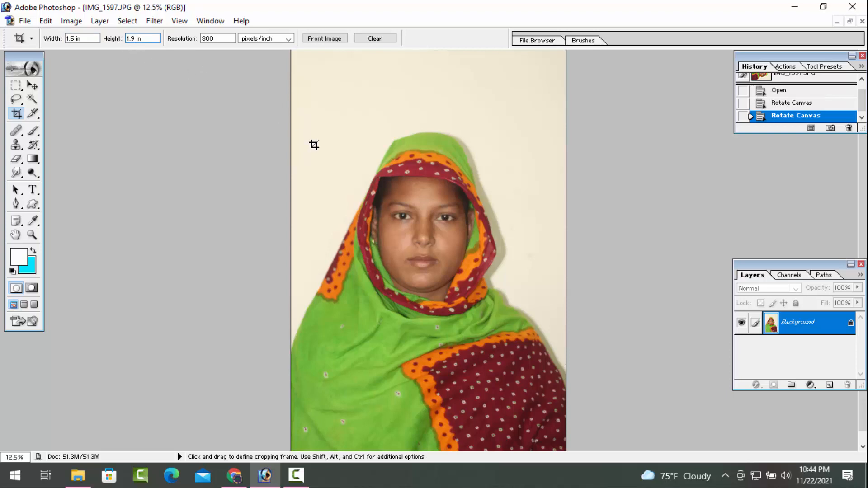
{"action": "left_click_drag", "start_coordinate": [312, 126], "coordinate": [614, 462]}
{"action": "left_click_drag", "start_coordinate": [445, 308], "coordinate": [455, 300]}
{"action": "left_click", "coordinate": [499, 38]}
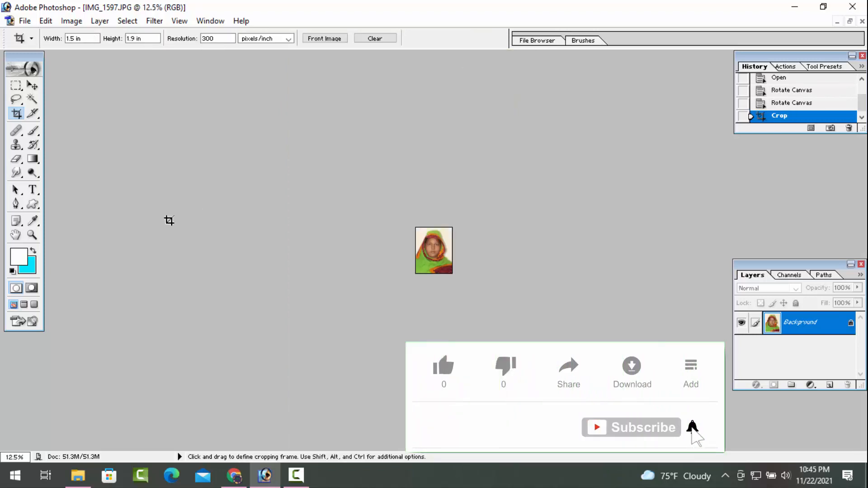
Step: Select the cream backdrop and the shadow beside the woman's scarf with the Magic Wand at tolerance 50
{"action": "key", "text": "z"}
{"action": "left_click", "coordinate": [377, 252]}
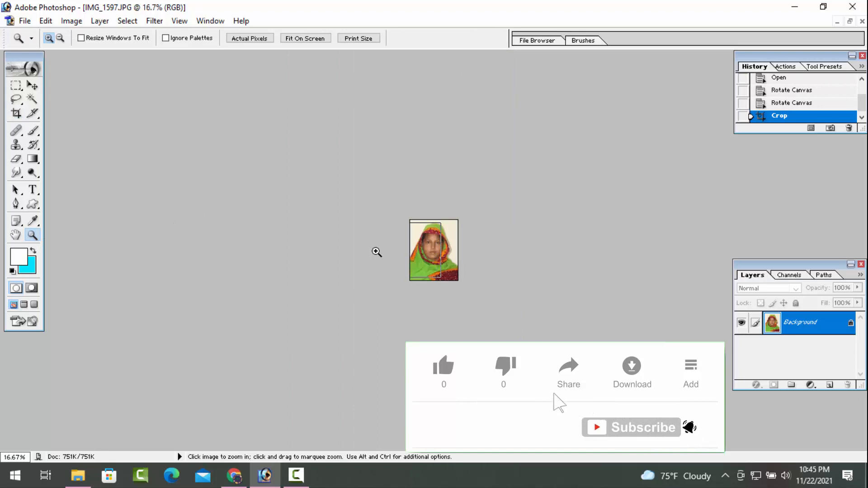
{"action": "left_click", "coordinate": [376, 252]}
{"action": "left_click", "coordinate": [377, 252]}
{"action": "left_click", "coordinate": [377, 252]}
{"action": "left_click", "coordinate": [375, 250]}
{"action": "key", "text": "w"}
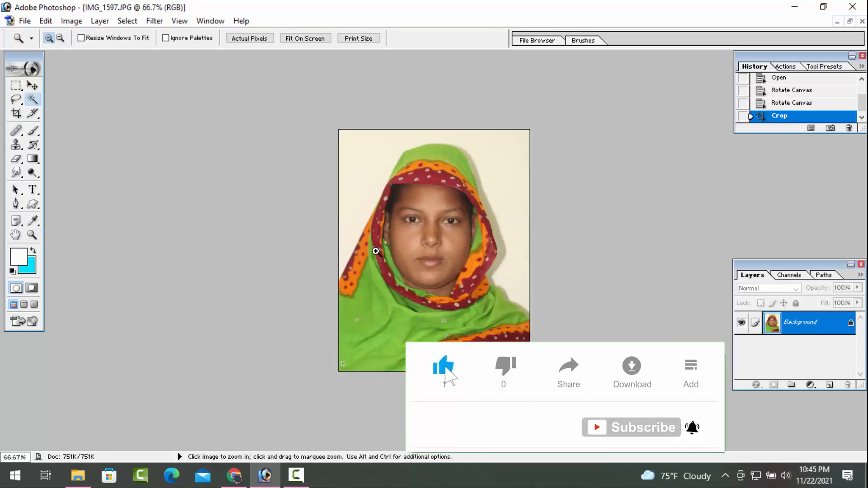
{"action": "left_click", "coordinate": [361, 169]}
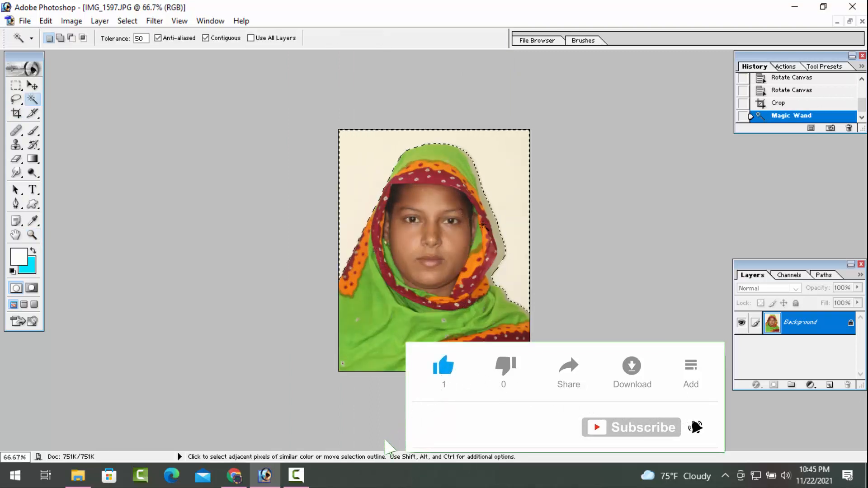
{"action": "left_click", "coordinate": [497, 228], "text": "shift"}
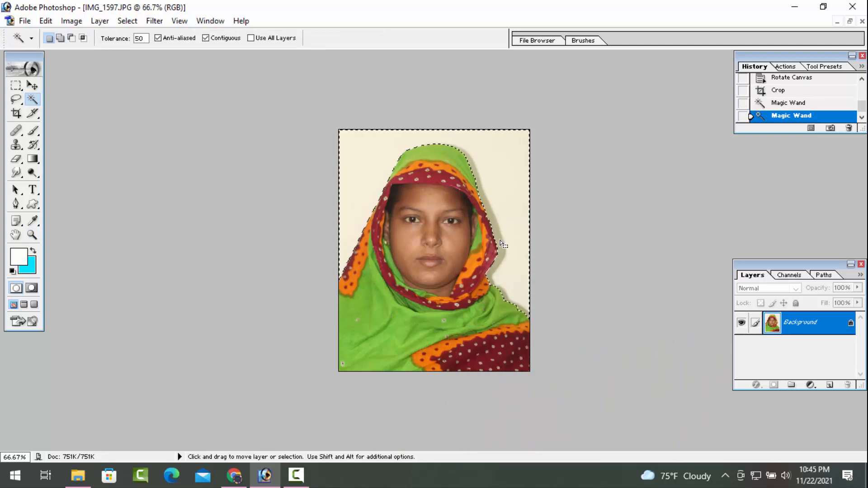
Step: Feather the selection around the woman in the green scarf, replace her backdrop with the cyan background color and deselect
{"action": "key", "text": "ctrl+alt+d"}
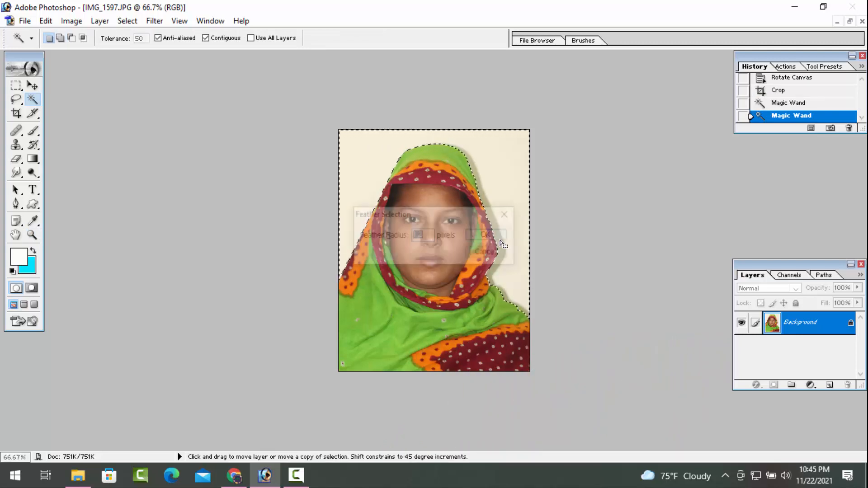
{"action": "left_click", "coordinate": [496, 239]}
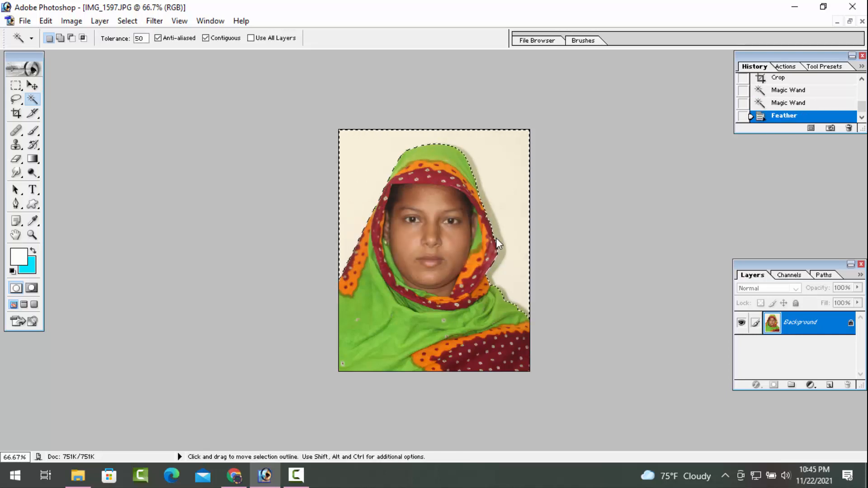
{"action": "key", "text": "Delete"}
{"action": "key", "text": "ctrl+d"}
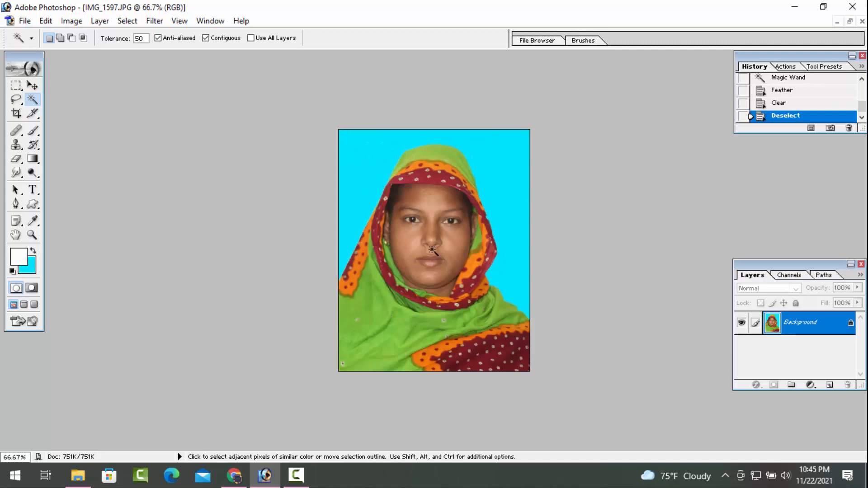
Step: Brighten the IMG_1597 portrait by reapplying the last raised RGB midtone curve, and return the photo to a floating window
{"action": "key", "text": "ctrl"}
{"action": "key", "text": "alt"}
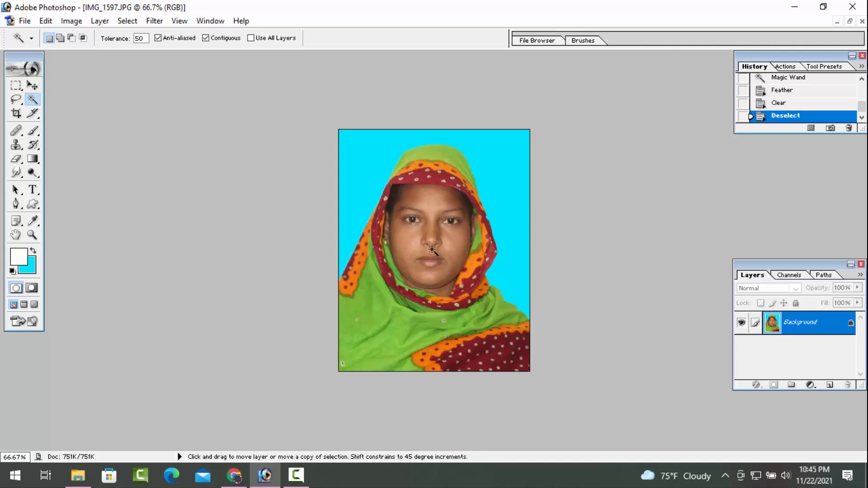
{"action": "key", "text": "ctrl+alt+m"}
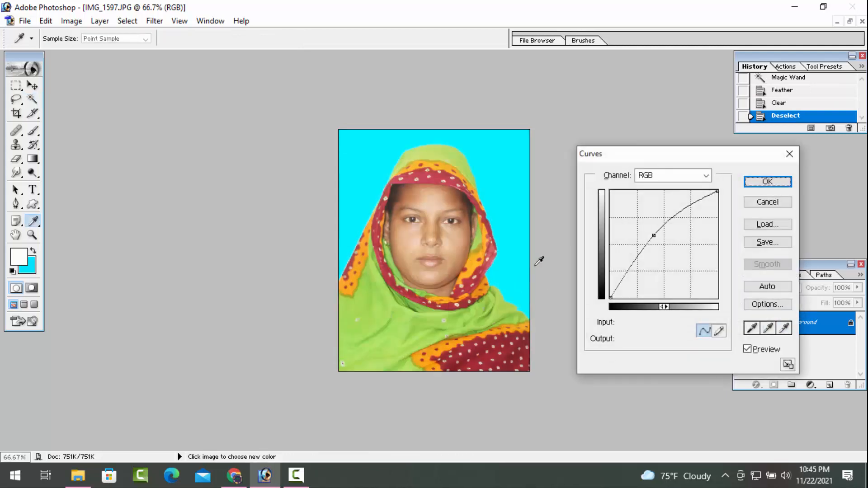
{"action": "key", "text": "Return"}
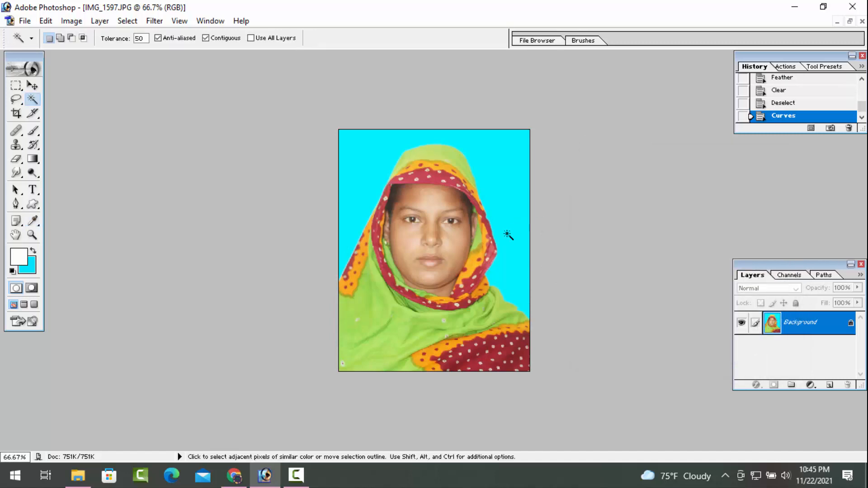
{"action": "key", "text": "ctrl+F5"}
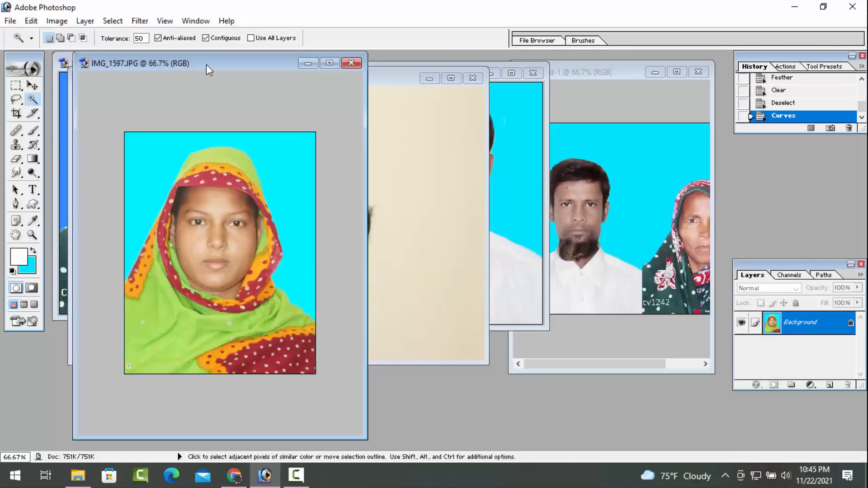
Step: Move the IMG_1597 window aside and rotate IMG_1598 by 90° CW and then 180° to stand the man upright
{"action": "left_click_drag", "start_coordinate": [206, 64], "coordinate": [450, 64]}
{"action": "left_click", "coordinate": [280, 165]}
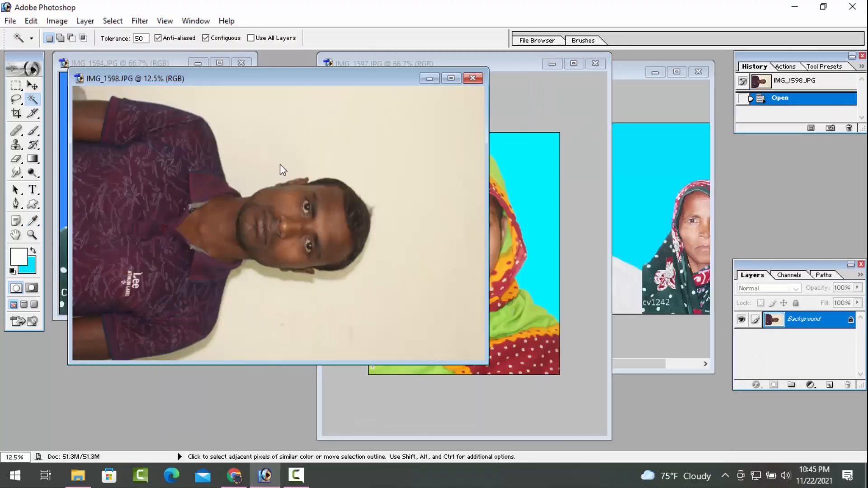
{"action": "left_click", "coordinate": [57, 21]}
{"action": "mouse_move", "coordinate": [131, 148]}
{"action": "left_click", "coordinate": [178, 158]}
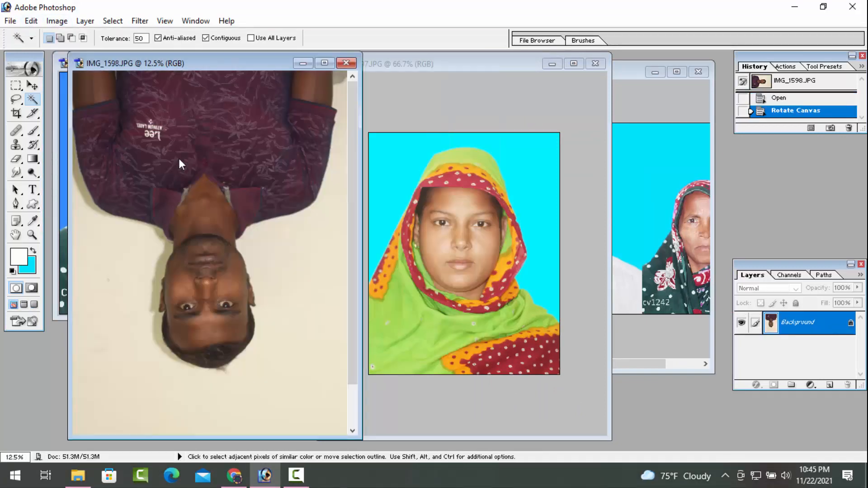
{"action": "left_click", "coordinate": [57, 21]}
{"action": "mouse_move", "coordinate": [132, 147]}
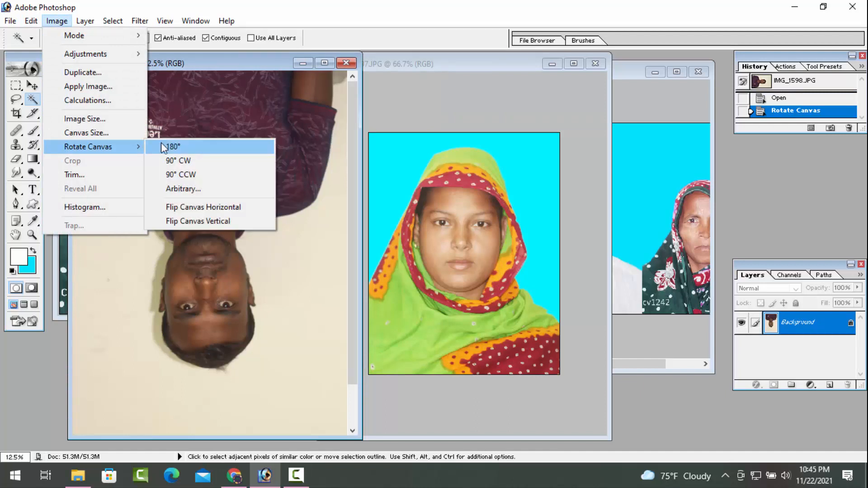
{"action": "left_click", "coordinate": [171, 143]}
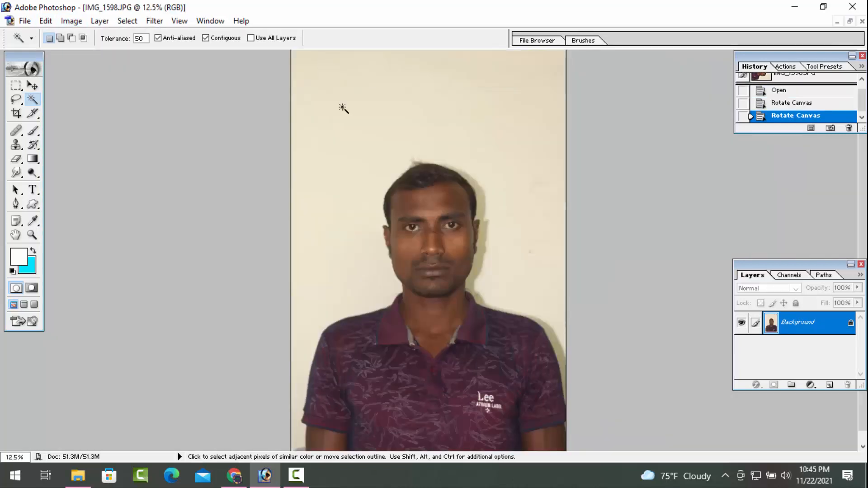
Step: Crop IMG_1598 to 1.5 in wide by 1.9 in high at 300 pixels/inch around the man's head and shoulders
{"action": "left_click", "coordinate": [324, 63]}
{"action": "key", "text": "c"}
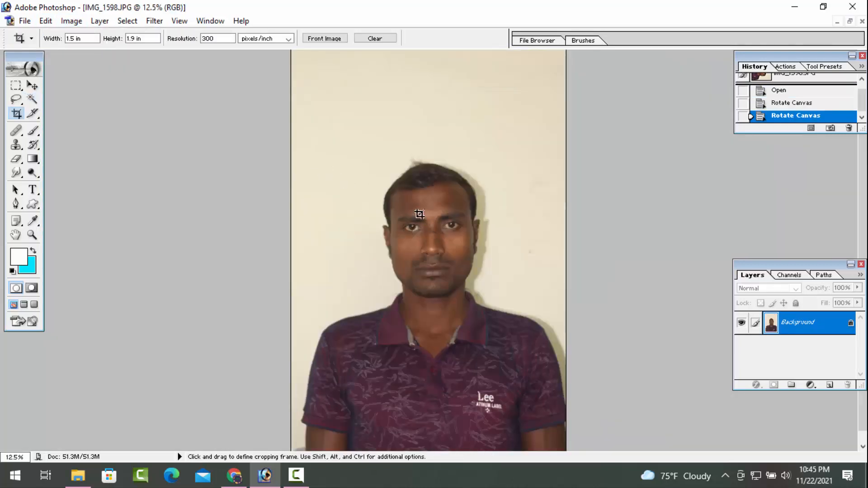
{"action": "left_click_drag", "start_coordinate": [311, 155], "coordinate": [610, 401]}
{"action": "left_click_drag", "start_coordinate": [459, 335], "coordinate": [485, 333]}
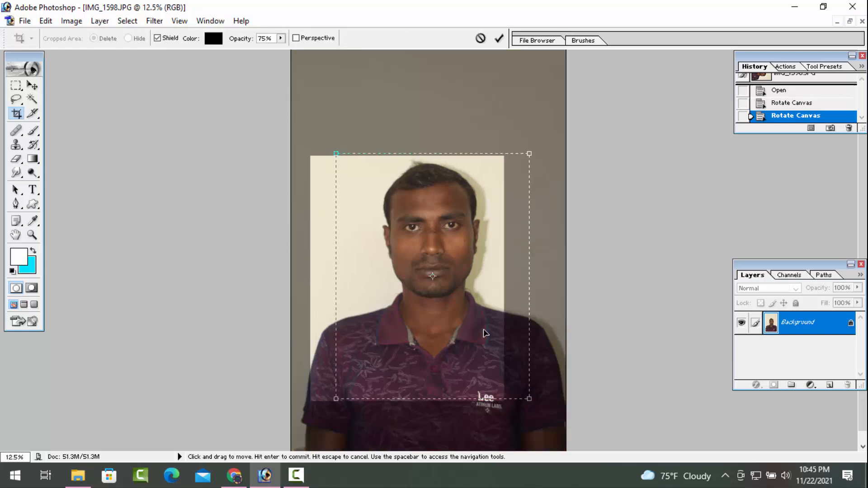
{"action": "left_click_drag", "start_coordinate": [529, 399], "coordinate": [537, 399]}
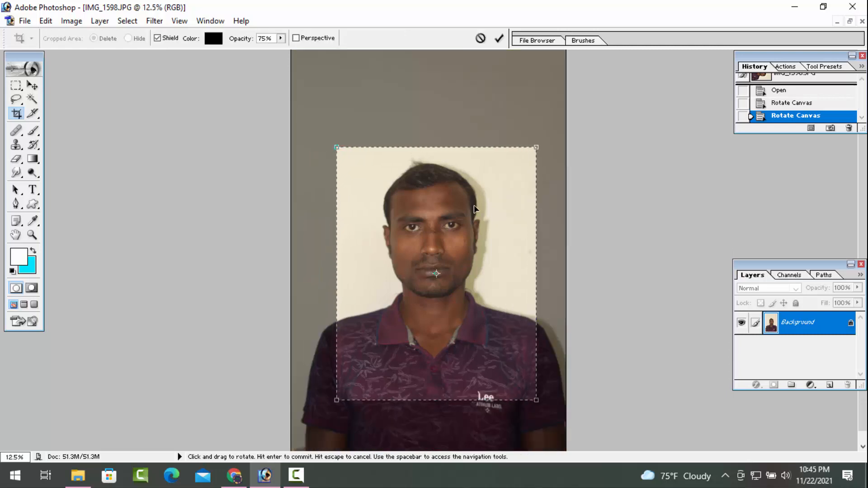
{"action": "key", "text": "Return"}
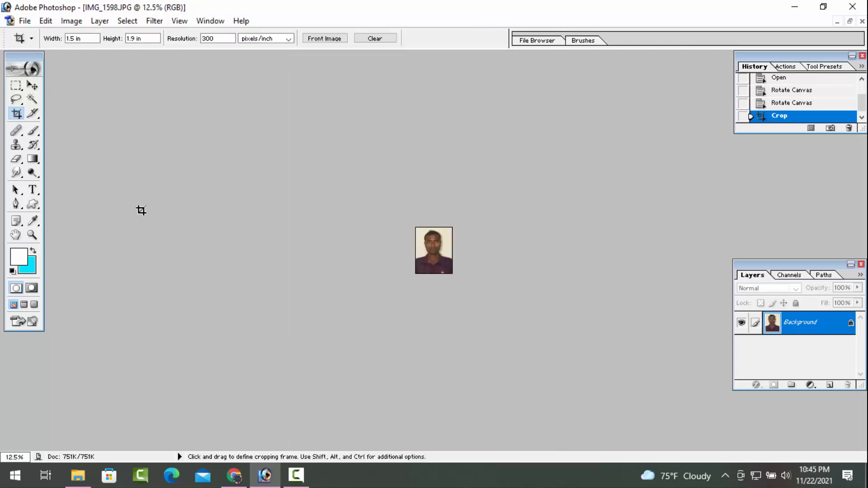
Step: Select the cream backdrop and the shadow beside the man's head and neck with the Magic Wand at tolerance 50
{"action": "left_click", "coordinate": [32, 235]}
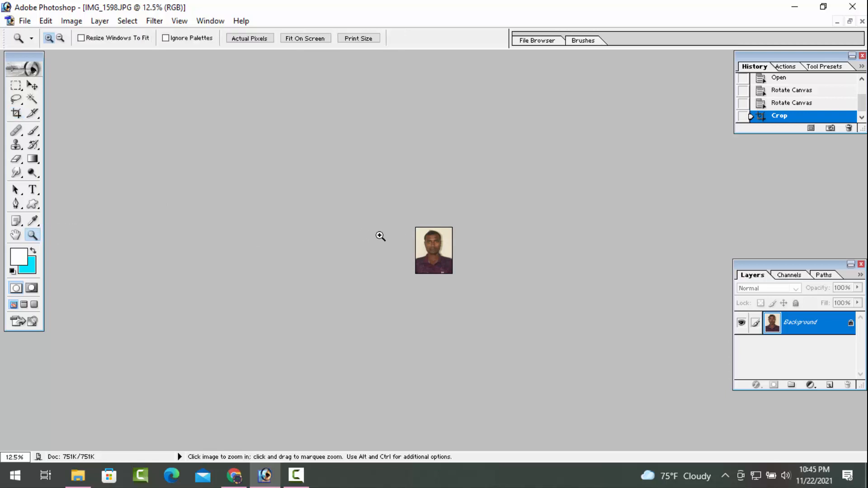
{"action": "left_click", "coordinate": [423, 250]}
{"action": "left_click", "coordinate": [434, 251]}
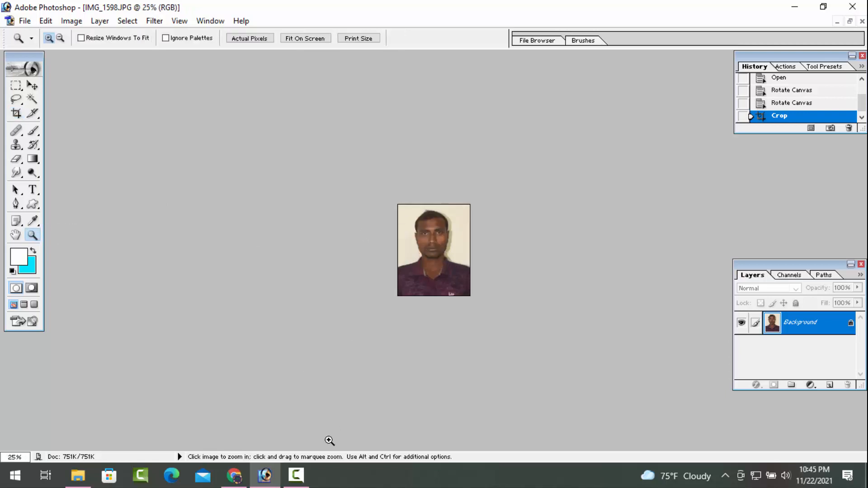
{"action": "left_click", "coordinate": [298, 477]}
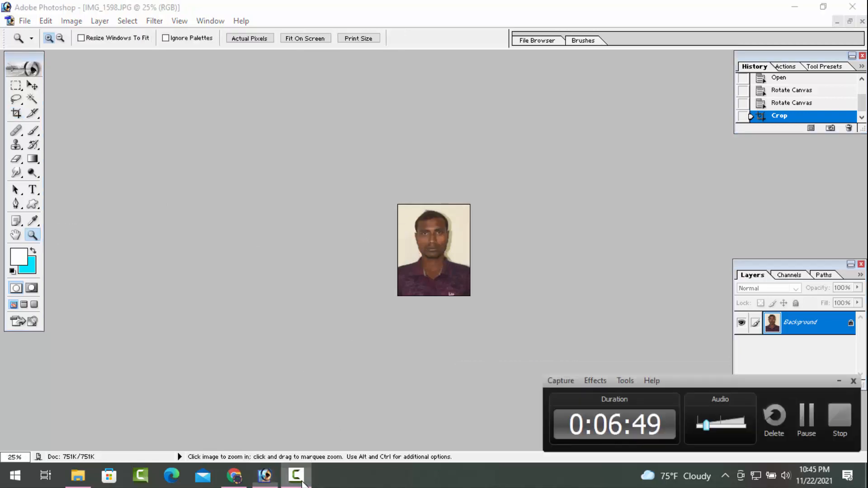
{"action": "left_click", "coordinate": [839, 381]}
{"action": "left_click", "coordinate": [449, 256]}
{"action": "left_click", "coordinate": [448, 255]}
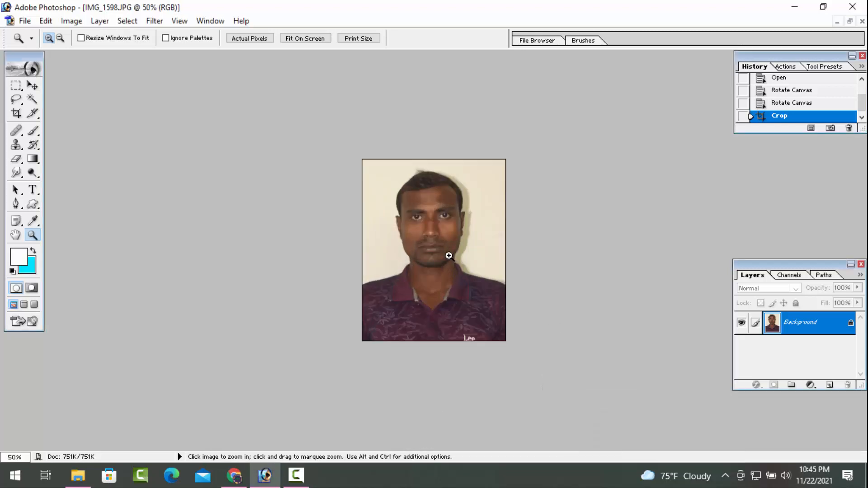
{"action": "left_click", "coordinate": [448, 254]}
{"action": "key", "text": "w"}
{"action": "left_click", "coordinate": [355, 179]}
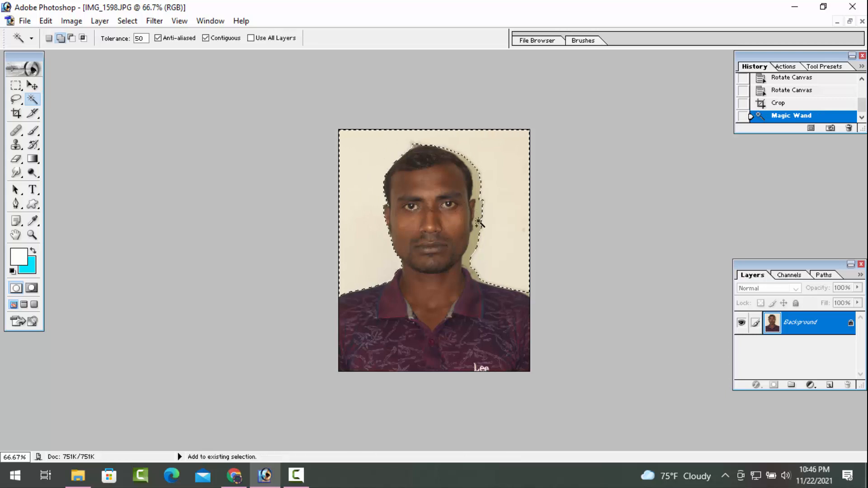
{"action": "left_click", "coordinate": [479, 235], "text": "shift"}
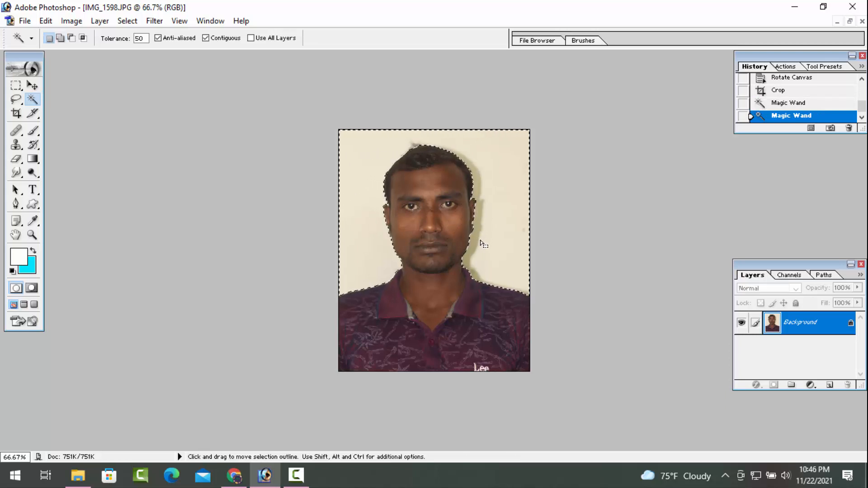
Step: Feather the selection around the man in the maroon shirt and clear his backdrop to the cyan background color
{"action": "key", "text": "ctrl"}
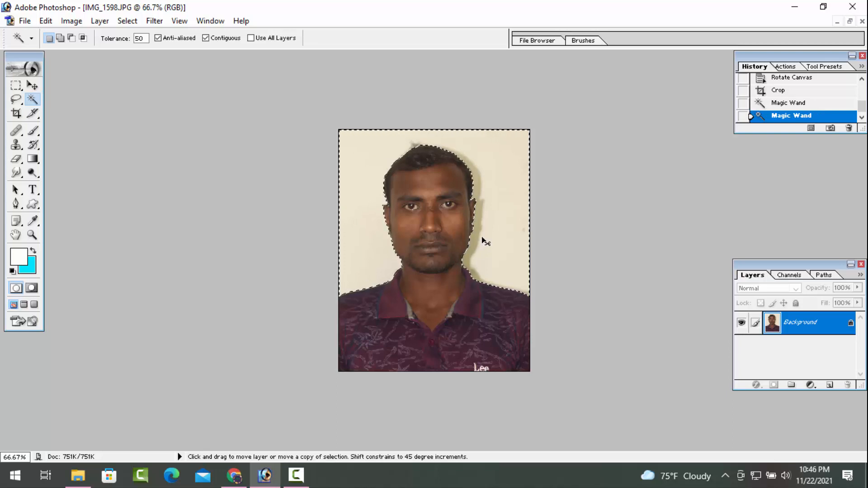
{"action": "key", "text": "ctrl+alt+d"}
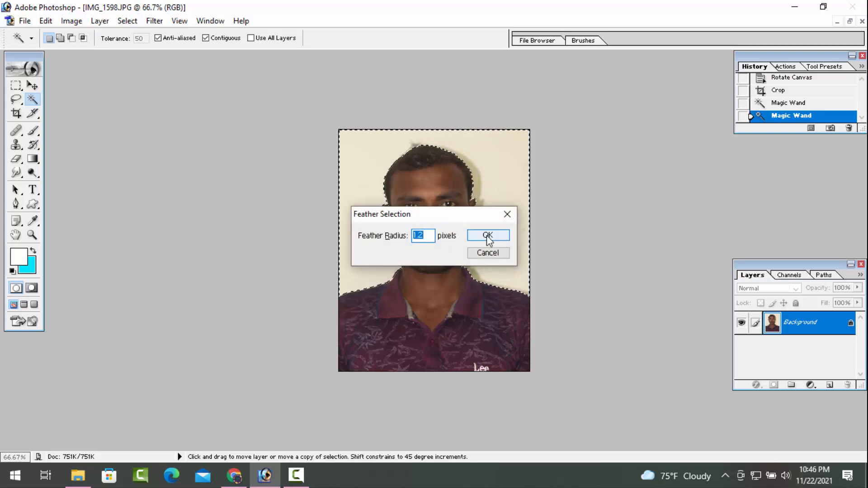
{"action": "left_click", "coordinate": [486, 235]}
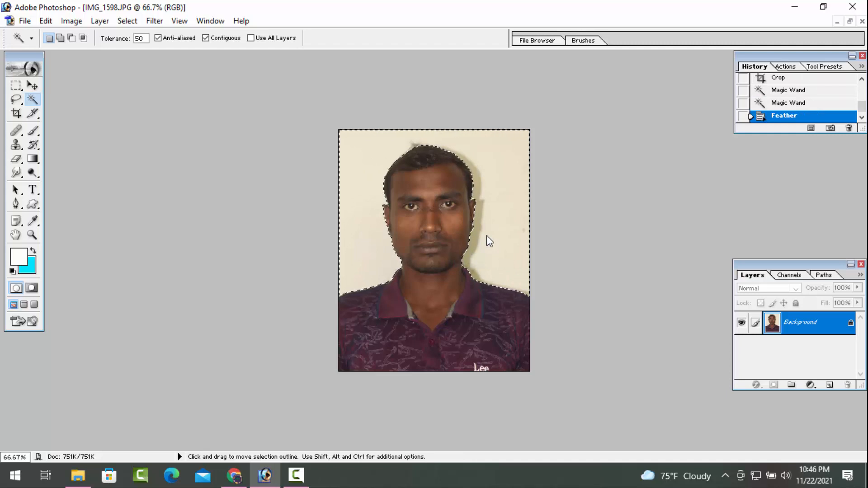
{"action": "key", "text": "Delete"}
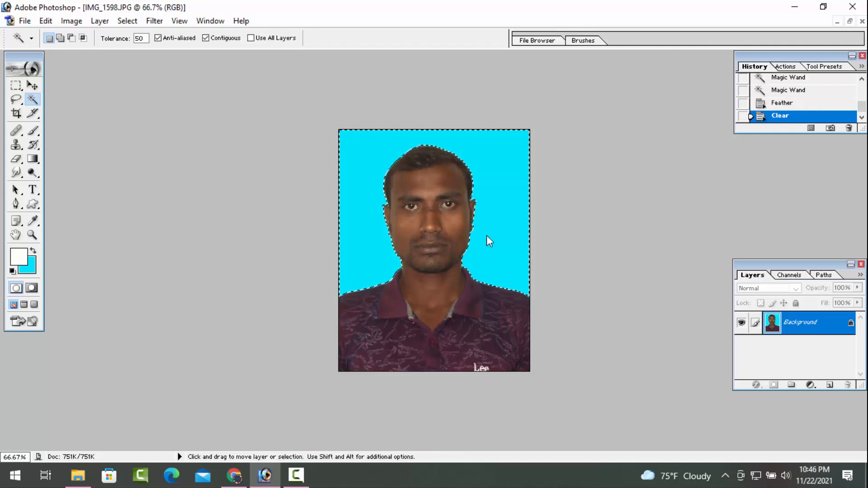
Step: Deselect the backdrop and brighten the IMG_1598 portrait by reapplying the last raised RGB midtone curve
{"action": "key", "text": "ctrl+d"}
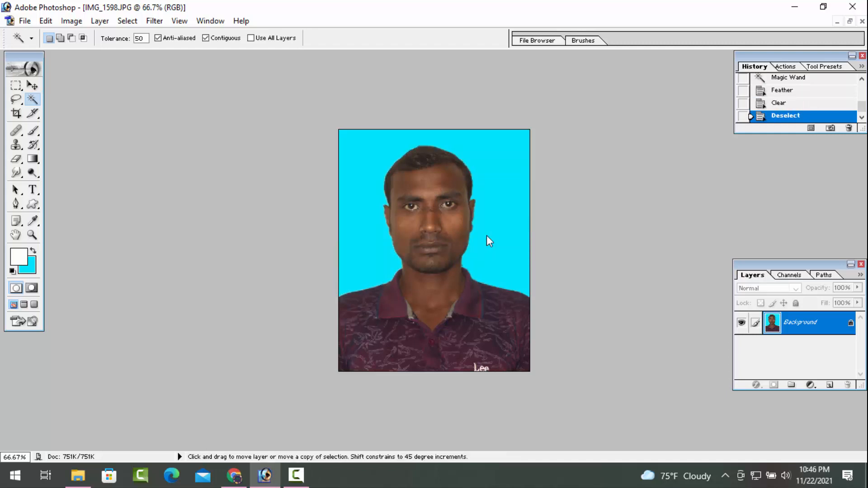
{"action": "key", "text": "ctrl+m"}
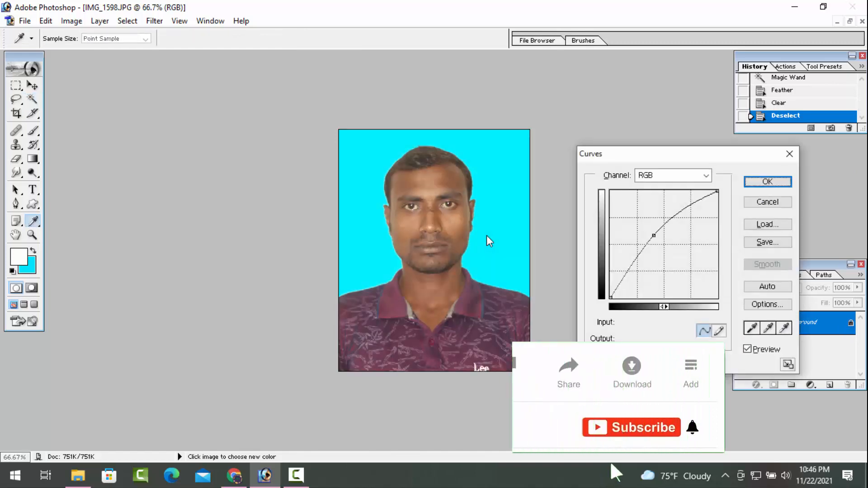
{"action": "left_click", "coordinate": [767, 181]}
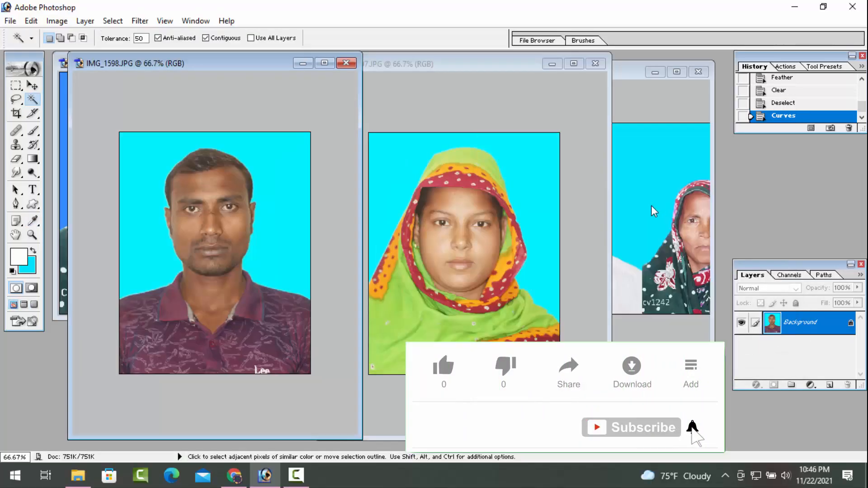
Step: Create a new blank white document with the preset settings and copy the man's portrait from IMG_1598 into it
{"action": "key", "text": "ctrl+n"}
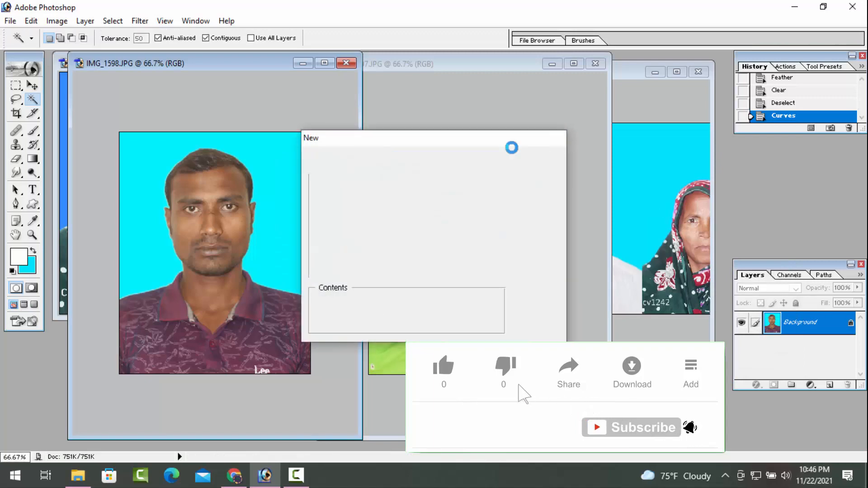
{"action": "key", "text": "Return"}
{"action": "left_click", "coordinate": [32, 85]}
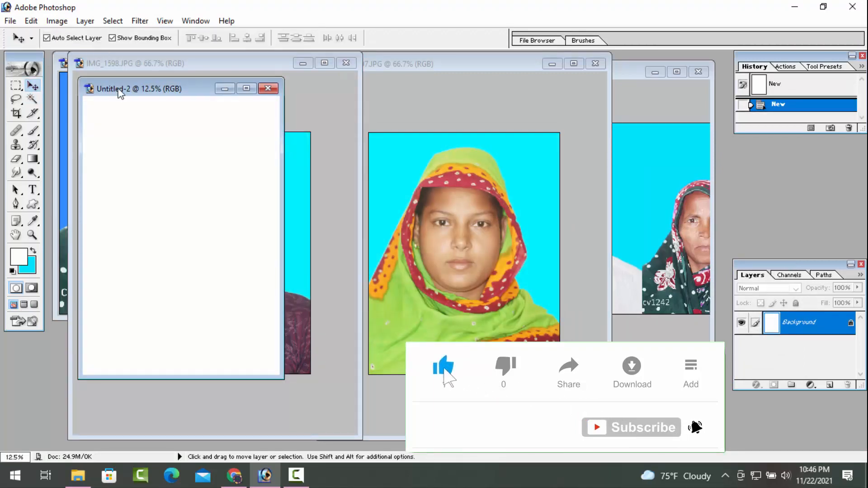
{"action": "left_click_drag", "start_coordinate": [119, 93], "coordinate": [415, 84]}
{"action": "left_click_drag", "start_coordinate": [244, 258], "coordinate": [409, 207]}
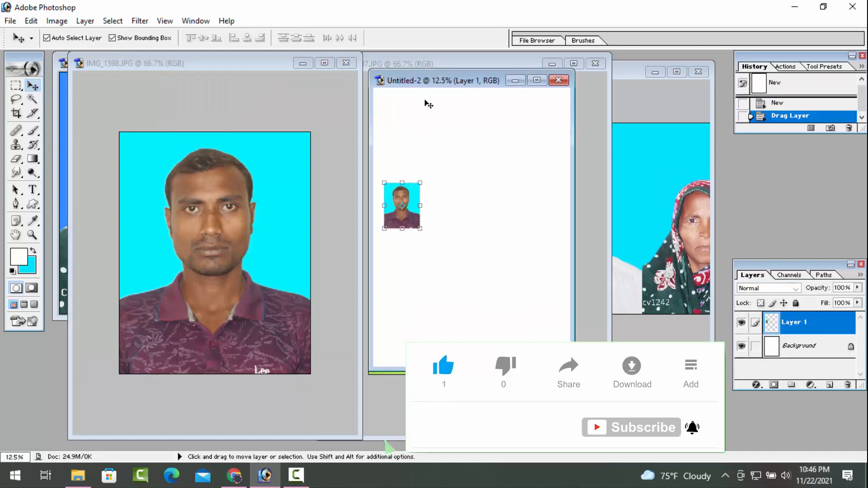
Step: Copy the woman's portrait from IMG_1597 into the new document and place the man's portrait roughly beside it, on its left
{"action": "left_click_drag", "start_coordinate": [425, 81], "coordinate": [264, 80]}
{"action": "left_click_drag", "start_coordinate": [549, 214], "coordinate": [268, 246]}
{"action": "left_click", "coordinate": [385, 81]}
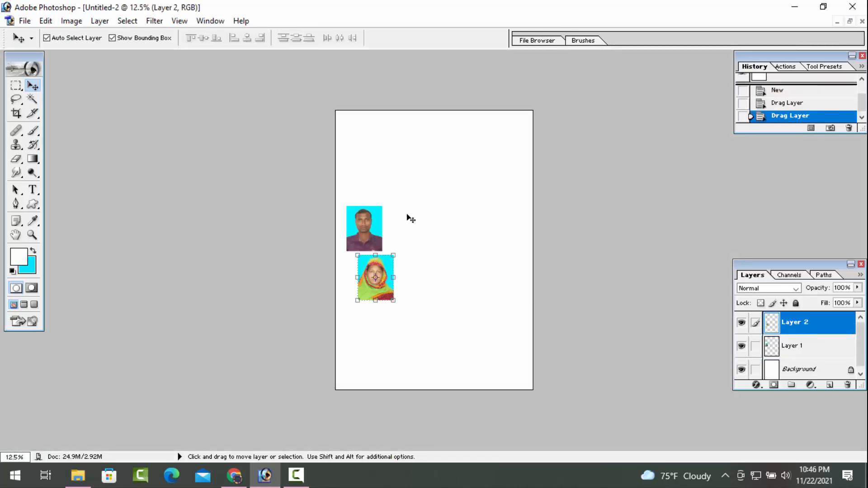
{"action": "left_click_drag", "start_coordinate": [376, 278], "coordinate": [442, 219]}
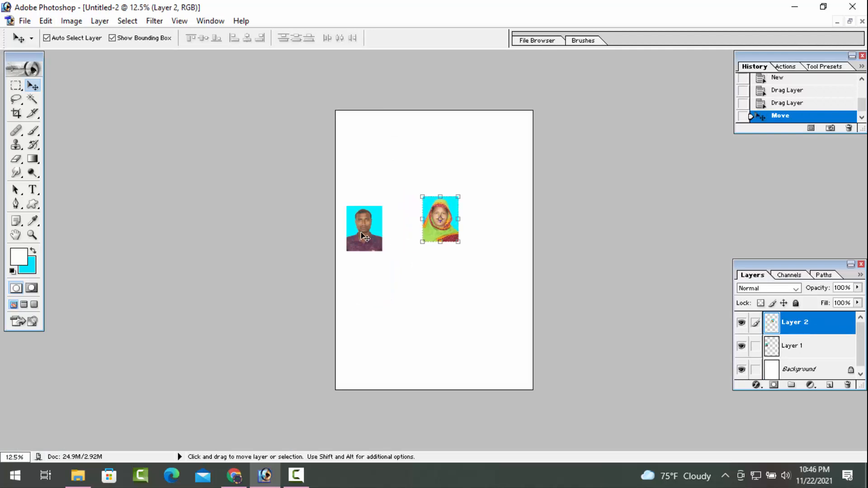
{"action": "left_click_drag", "start_coordinate": [361, 232], "coordinate": [408, 219]}
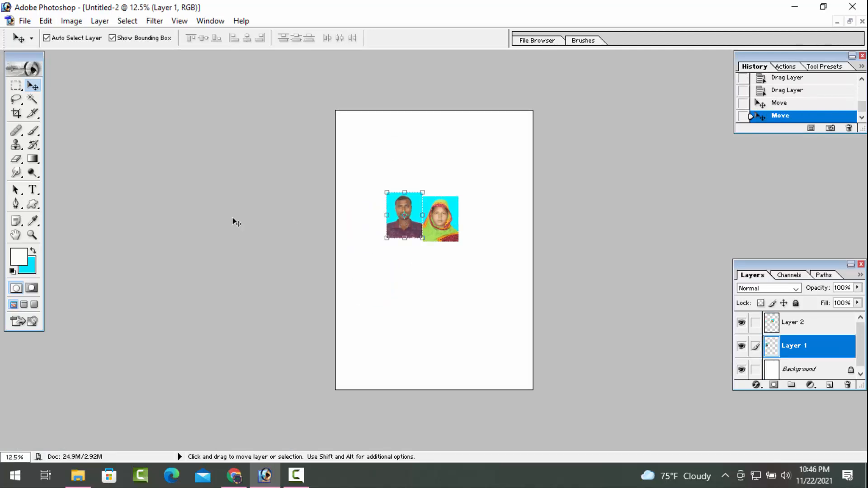
Step: Align the woman's portrait flush against the man's right edge and scale it proportionally to 91.2%, keeping its lower-left corner in place
{"action": "left_click", "coordinate": [32, 235]}
{"action": "left_click", "coordinate": [408, 230]}
{"action": "left_click", "coordinate": [409, 231]}
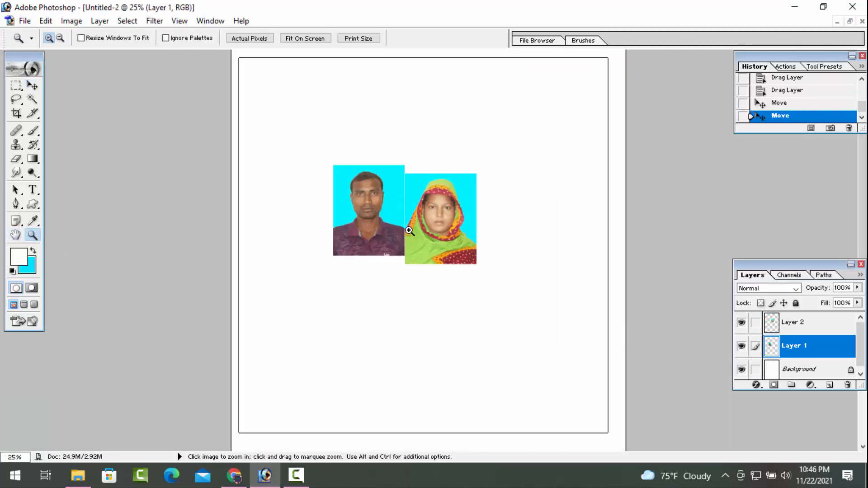
{"action": "left_click", "coordinate": [398, 236]}
{"action": "left_click", "coordinate": [398, 236]}
{"action": "key", "text": "v"}
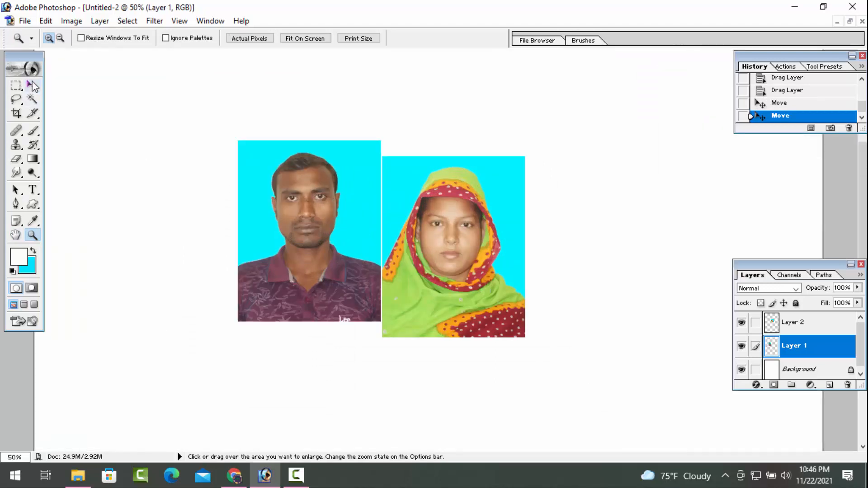
{"action": "left_click_drag", "start_coordinate": [462, 207], "coordinate": [458, 191]}
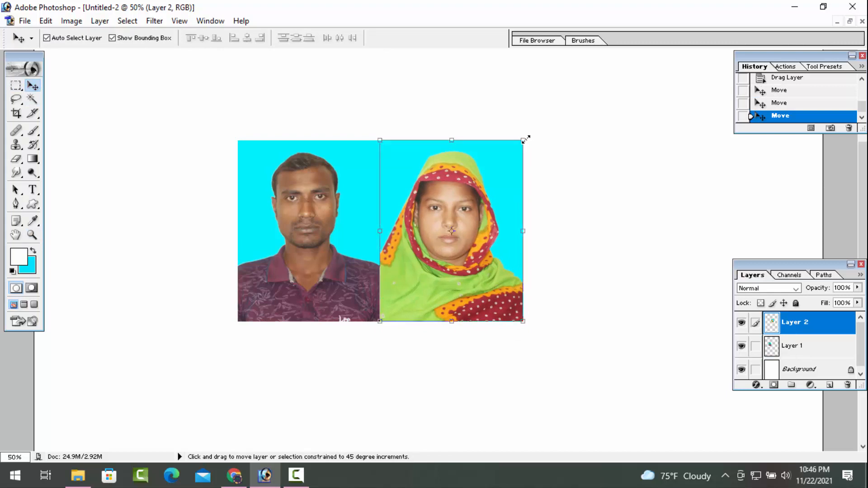
{"action": "left_click_drag", "start_coordinate": [528, 138], "coordinate": [519, 160]}
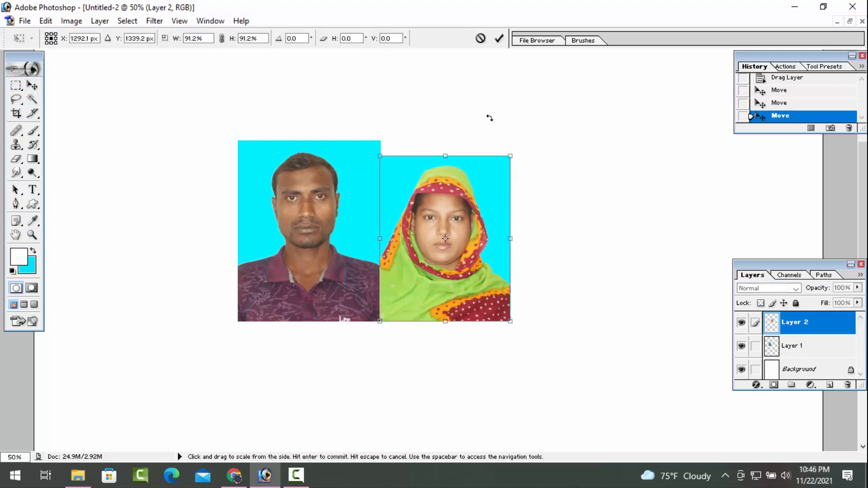
{"action": "left_click", "coordinate": [498, 38]}
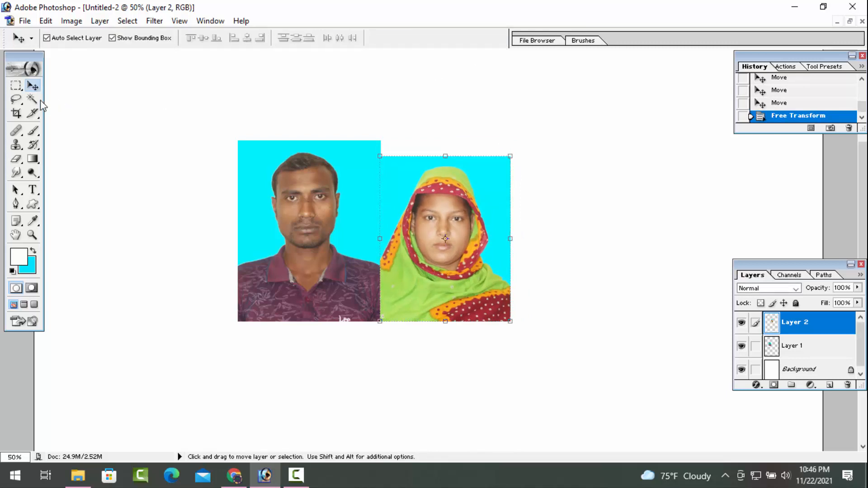
Step: Crop the side-by-side portraits to 1.9 × 1.5 in at 300 pixels/inch with extra headroom above both people, and flatten the image
{"action": "left_click", "coordinate": [17, 113]}
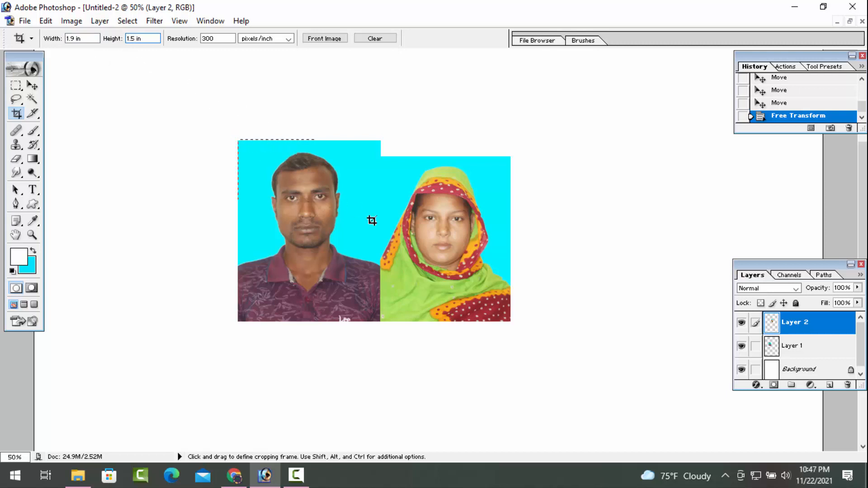
{"action": "left_click_drag", "start_coordinate": [371, 220], "coordinate": [519, 320]}
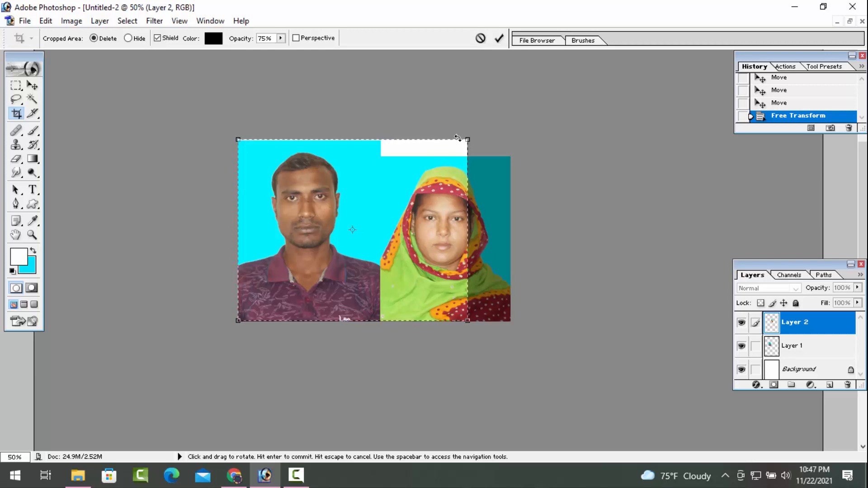
{"action": "left_click_drag", "start_coordinate": [467, 140], "coordinate": [515, 125]}
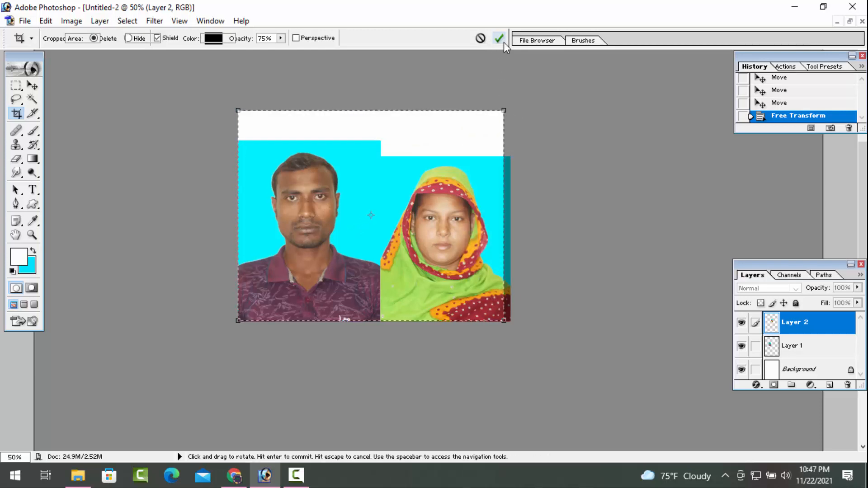
{"action": "left_click", "coordinate": [503, 41]}
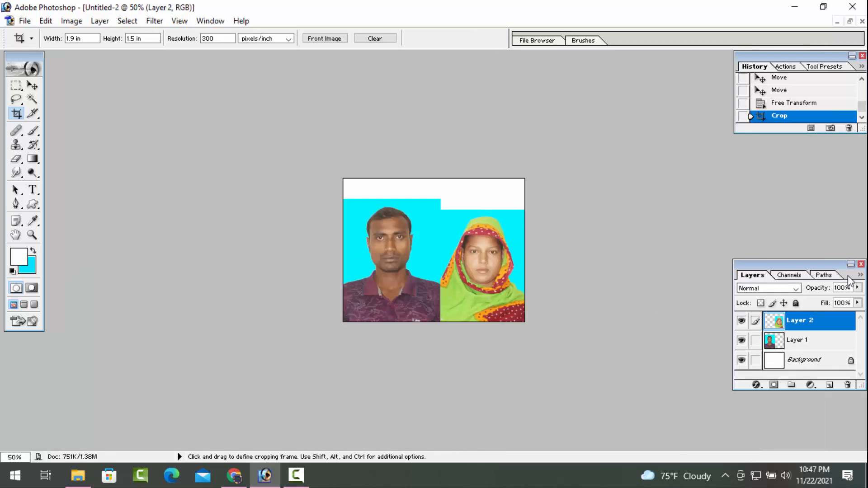
{"action": "left_click", "coordinate": [861, 276]}
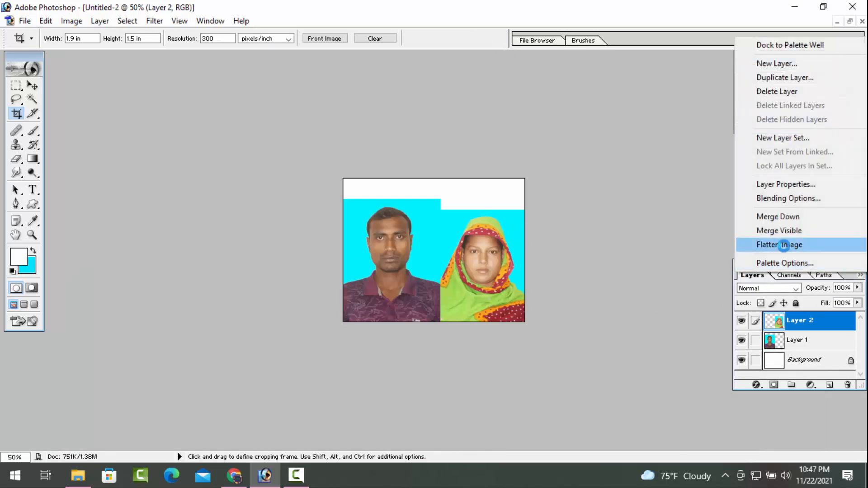
{"action": "left_click", "coordinate": [784, 244]}
Step: Select the white strip above the portraits with the Magic Wand, feather it with the preset radius, and clear it to the cyan background colour
{"action": "left_click", "coordinate": [32, 235]}
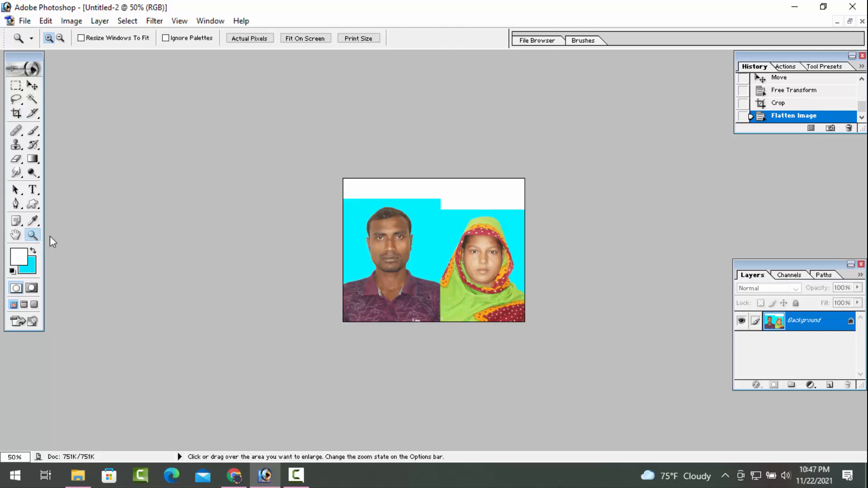
{"action": "left_click", "coordinate": [415, 246]}
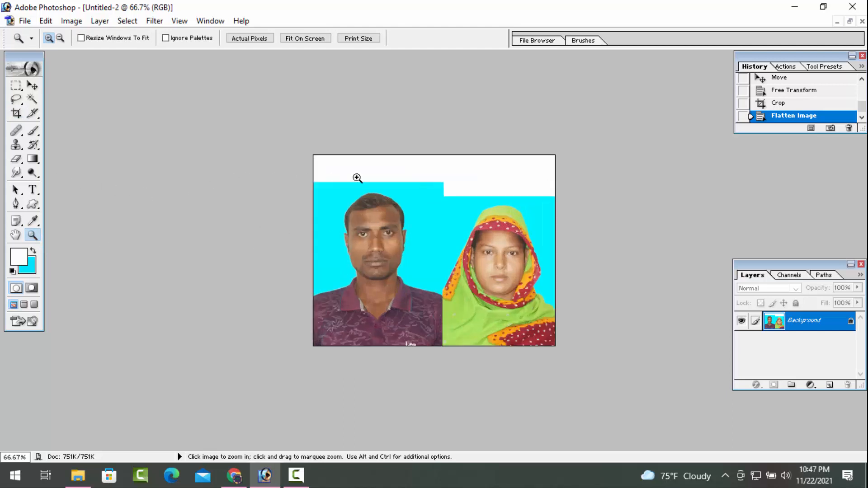
{"action": "key", "text": "w"}
{"action": "left_click", "coordinate": [386, 176]}
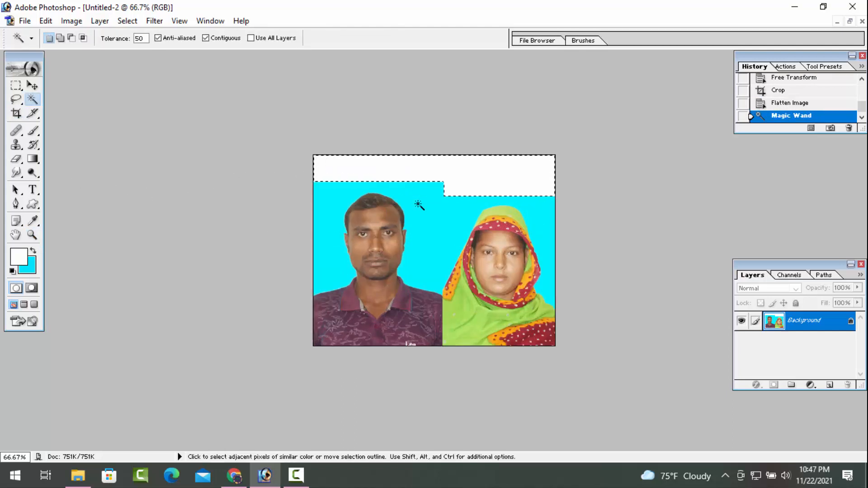
{"action": "key", "text": "ctrl"}
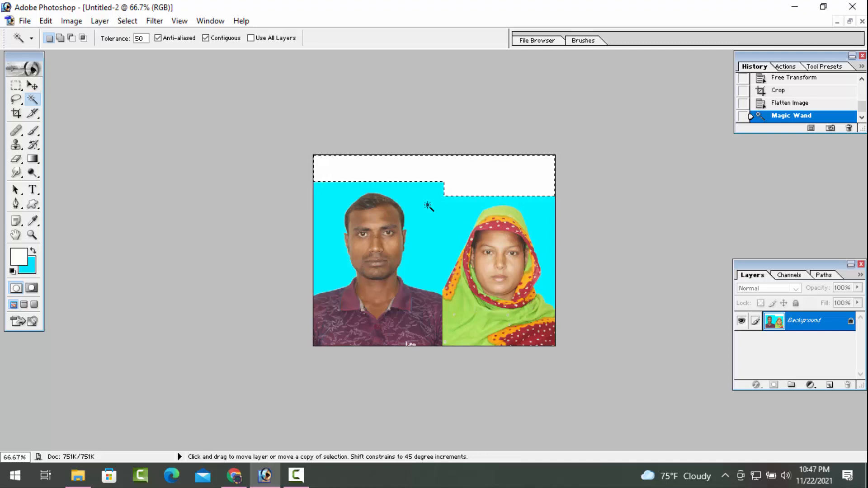
{"action": "key", "text": "ctrl+alt+d"}
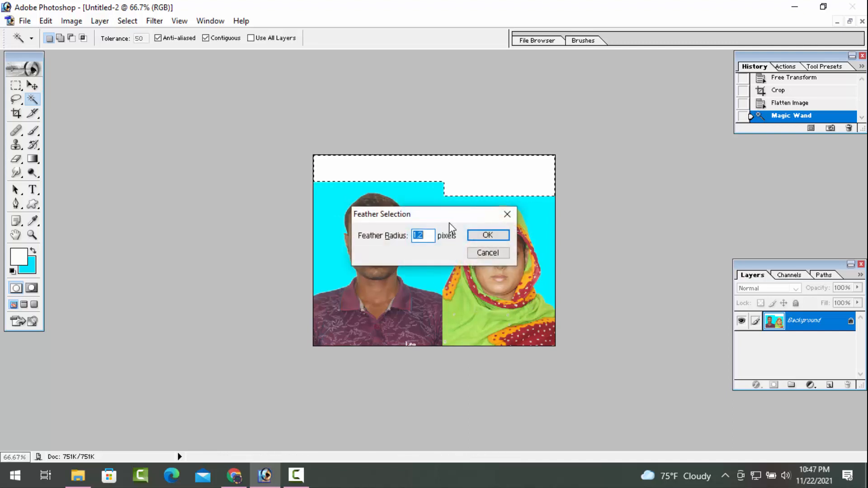
{"action": "left_click", "coordinate": [497, 236]}
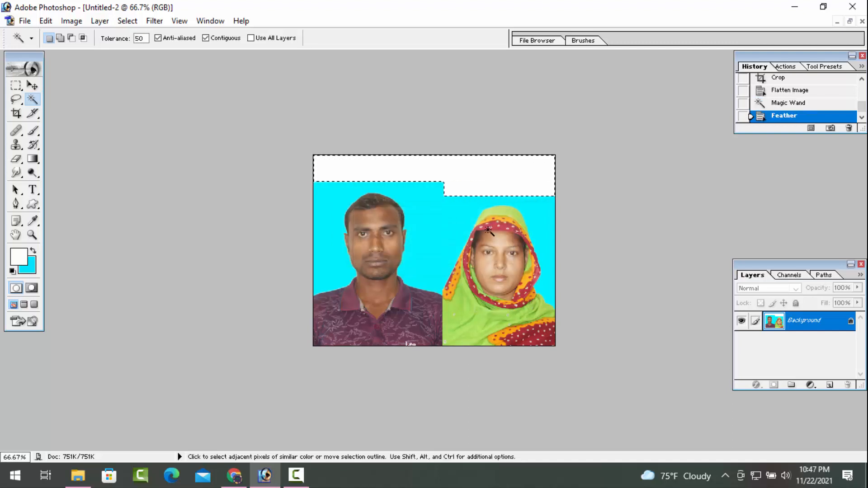
{"action": "key", "text": "Delete"}
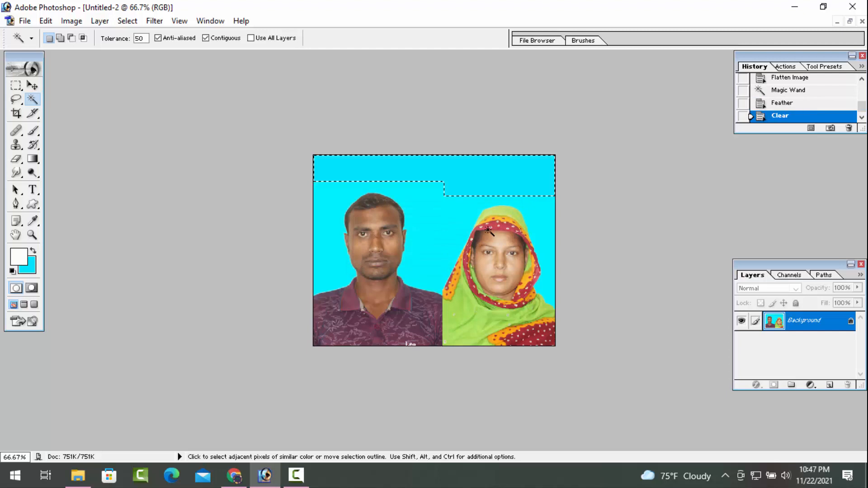
Step: Select the whole cyan backdrop around both people, feather and clear it to one uniform cyan, then deselect and minimize Photoshop
{"action": "left_click", "coordinate": [425, 220], "text": "shift"}
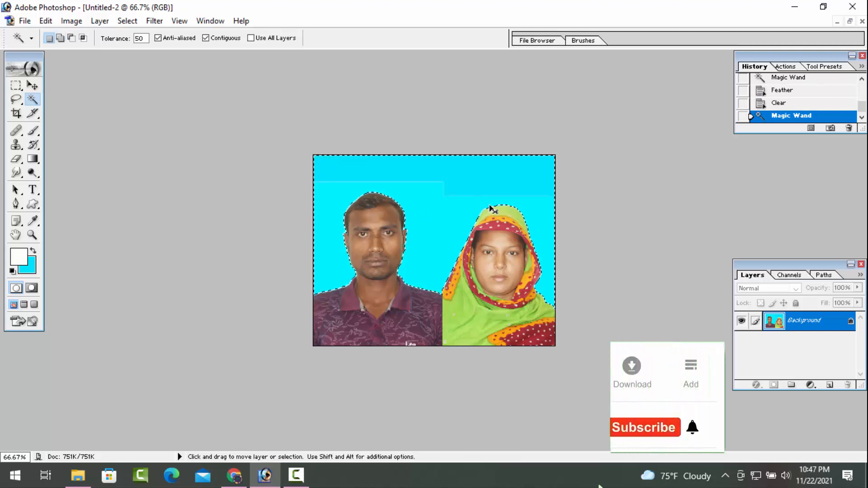
{"action": "key", "text": "ctrl+alt+d"}
{"action": "key", "text": "Return"}
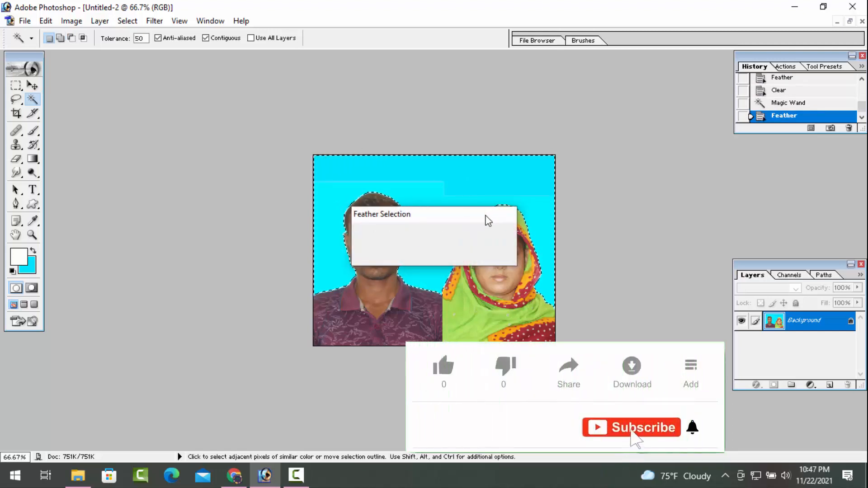
{"action": "key", "text": "Delete"}
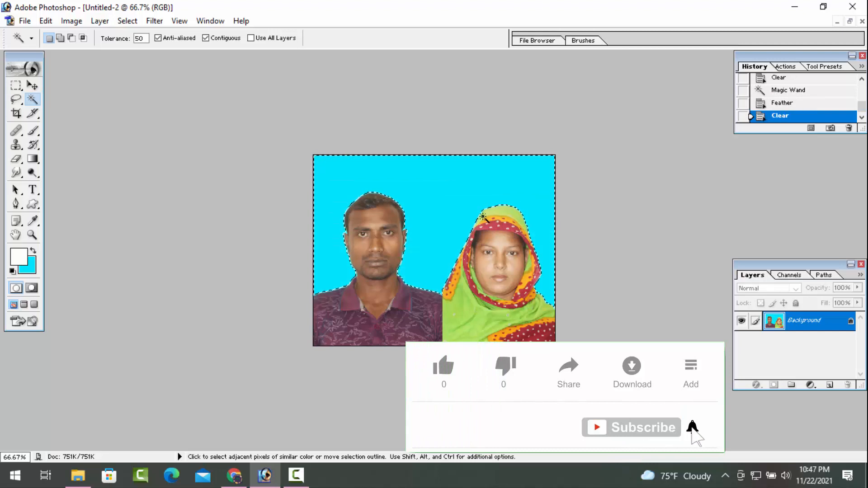
{"action": "key", "text": "ctrl+d"}
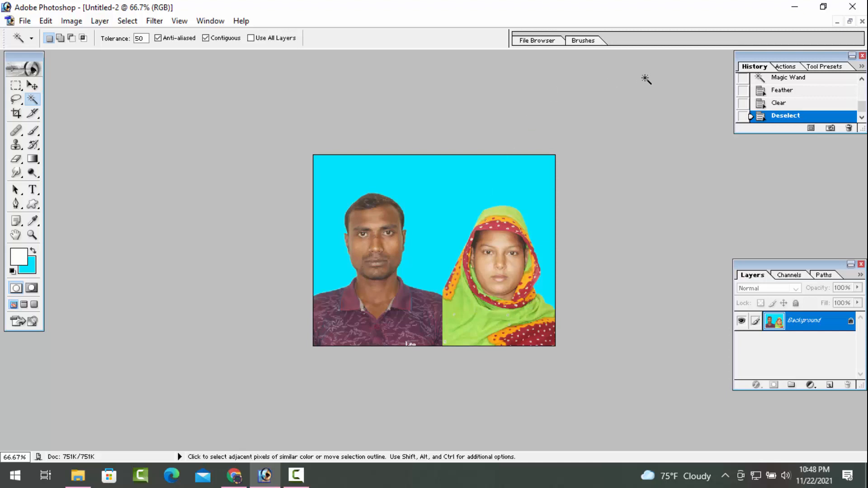
{"action": "left_click", "coordinate": [795, 7]}
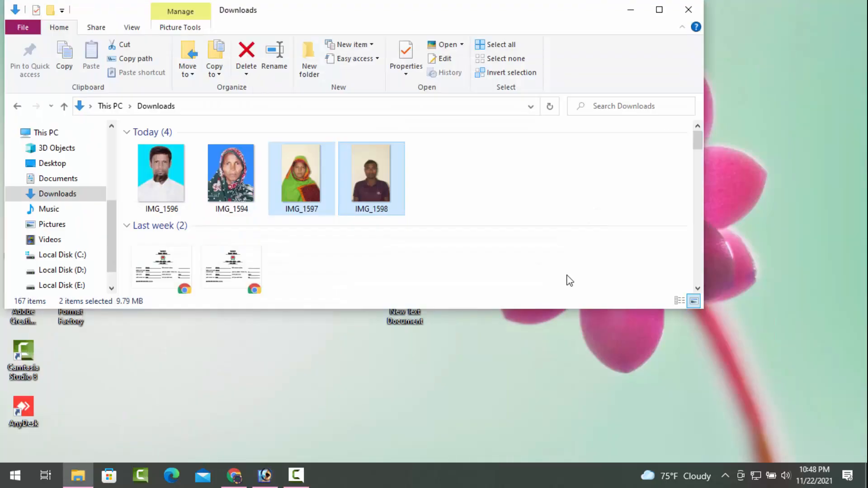